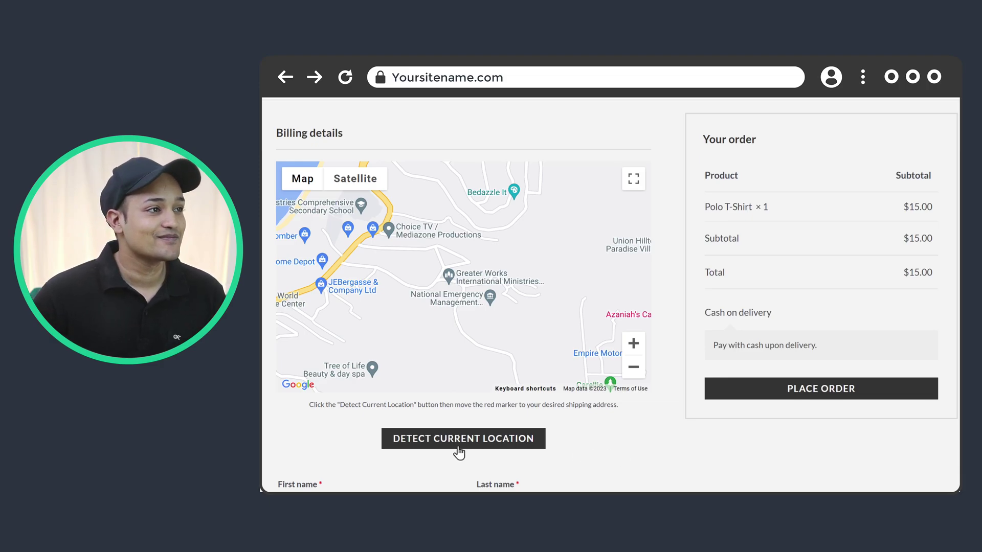
Detect the shopper's current location on the checkout demo map, then scroll back up
left_click(457, 448)
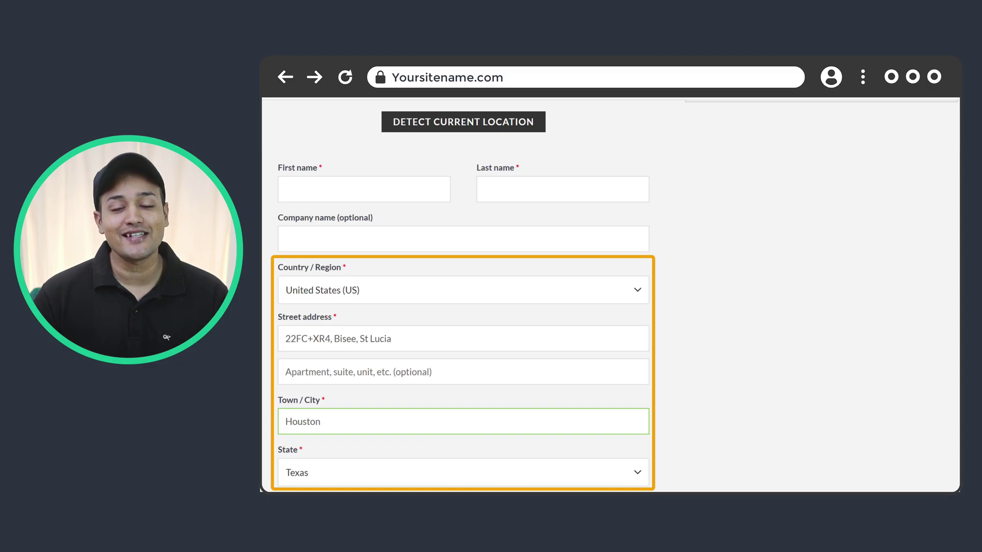
scroll(700, 460, "up", 6)
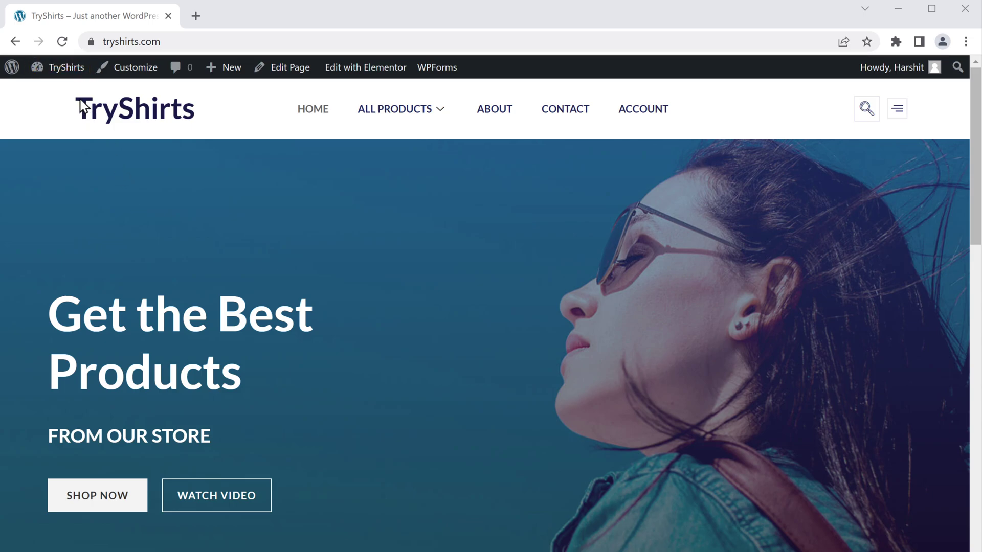
From the dashboard, search plugins for 'location picker', then install and activate Location Picker at Checkout
mouse_move(58, 70)
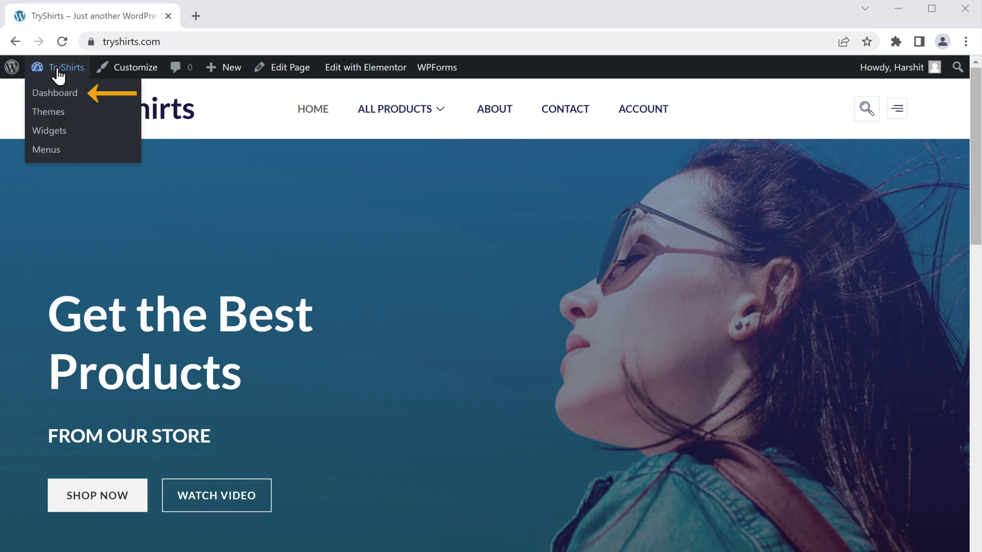
left_click(58, 103)
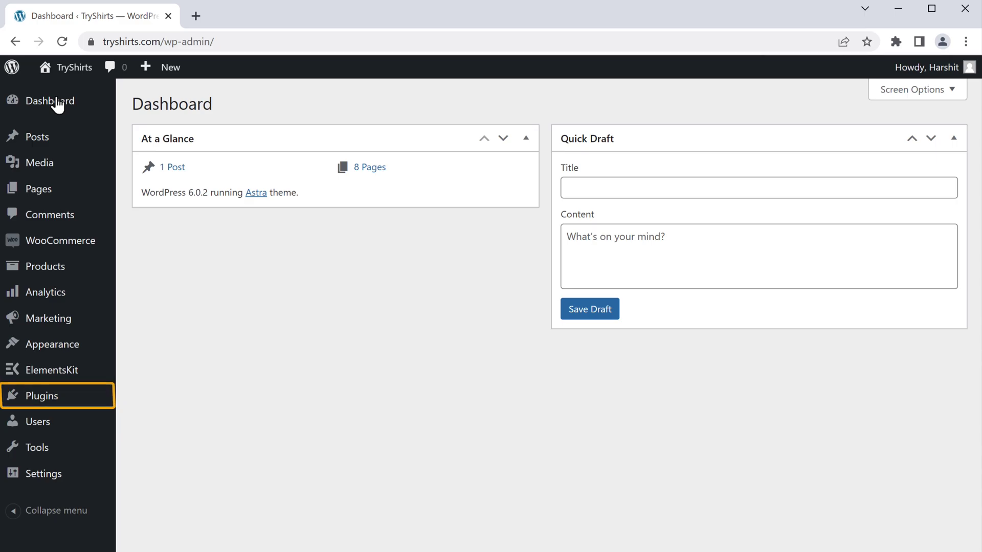
mouse_move(60, 400)
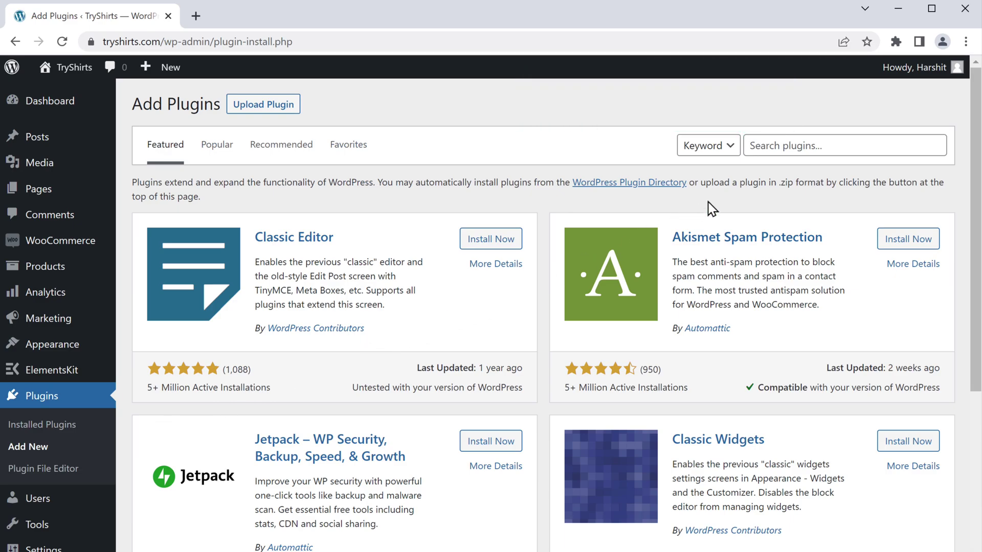
left_click(784, 139)
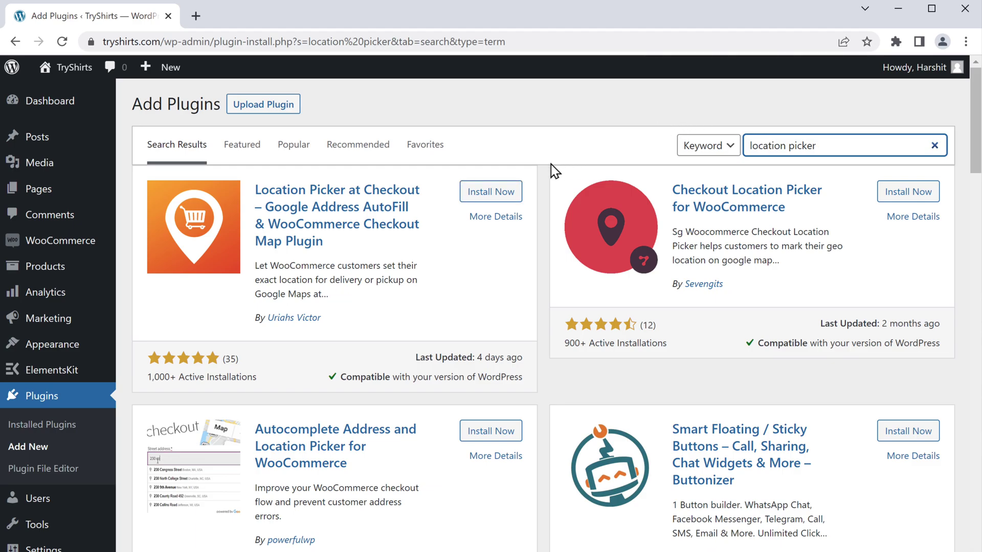
left_click(490, 193)
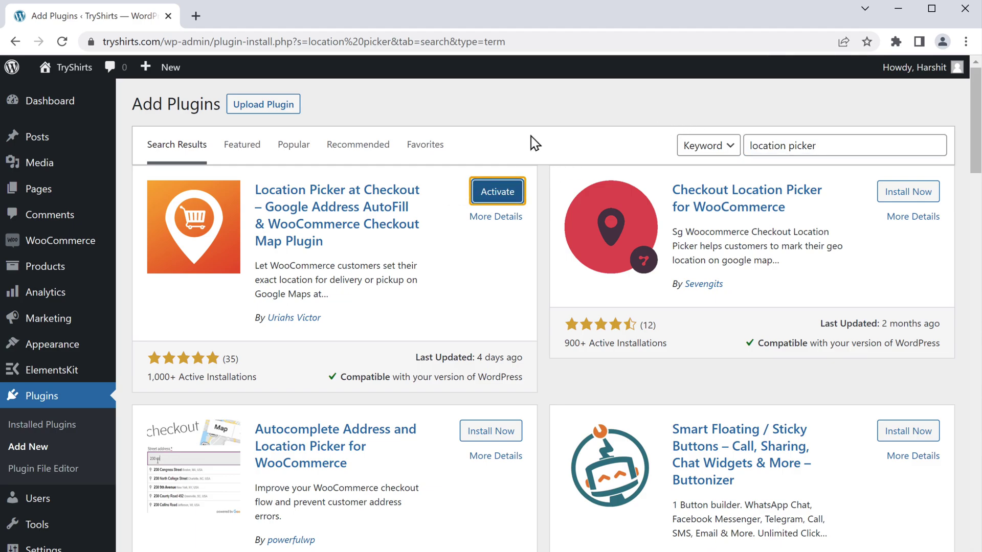
left_click(493, 199)
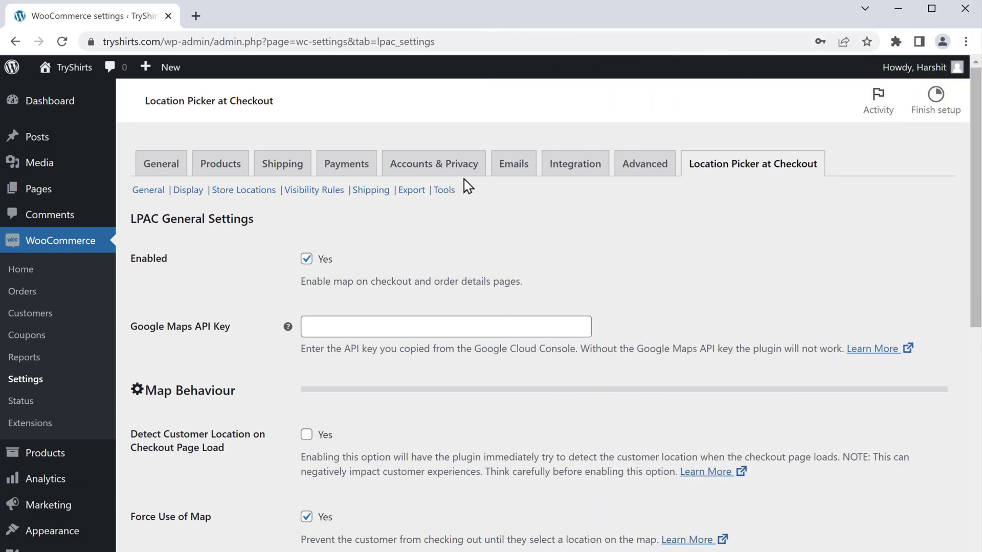
Search 'google cloud console' in a new tab, open the console site, and choose Get started for free
left_click(196, 16)
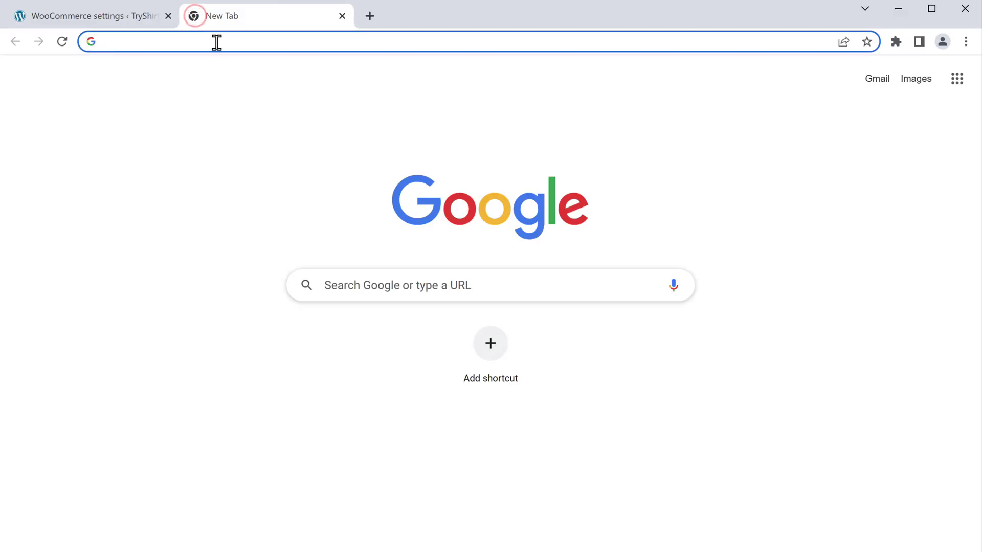
type("google cloud console")
key("Return")
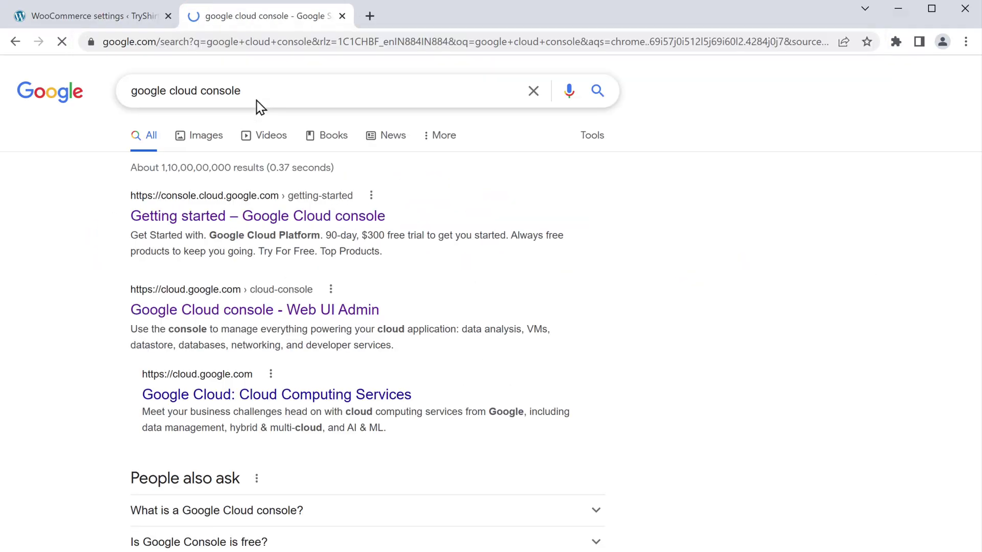
left_click(266, 220)
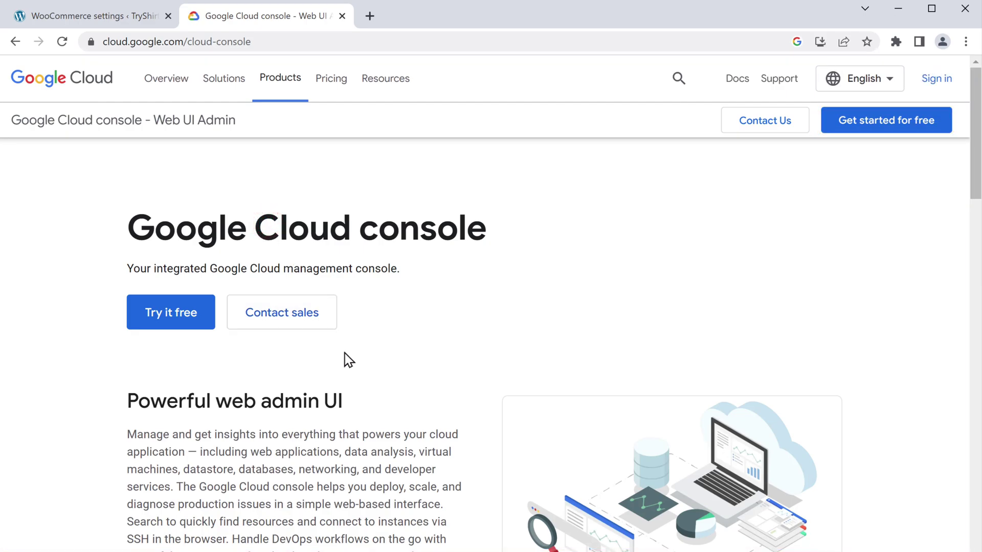
left_click(891, 135)
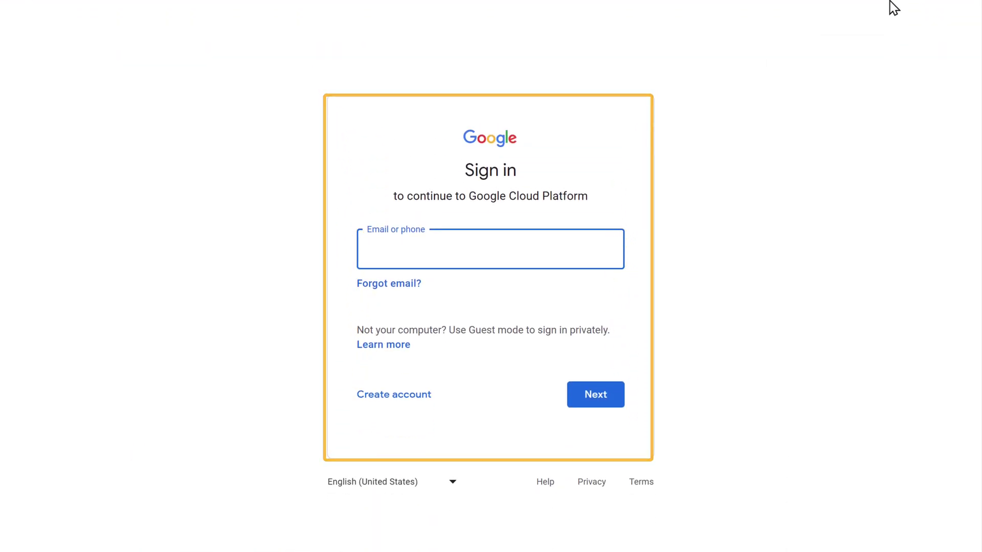
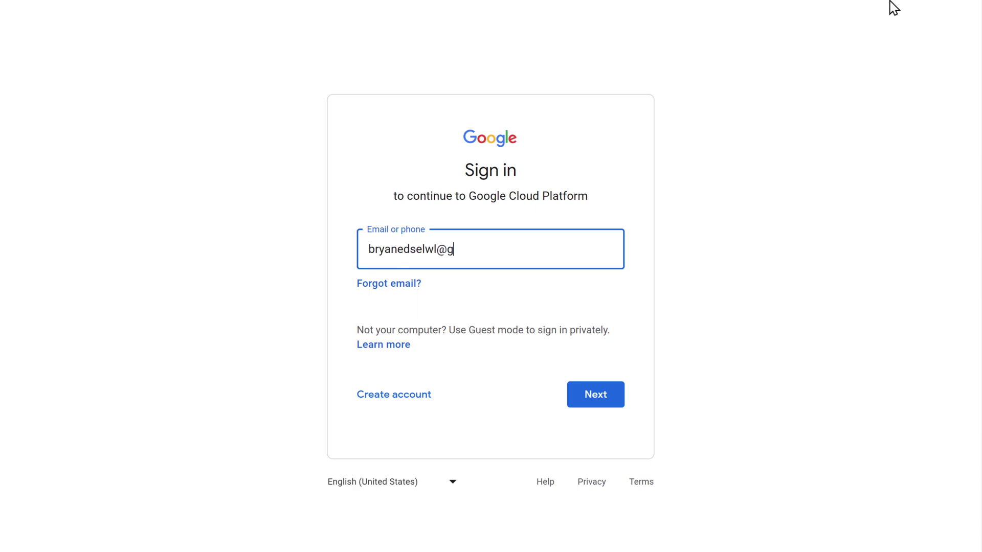
Sign in with the Google account e-mail and password
key("Return")
type("*****")
key("Return")
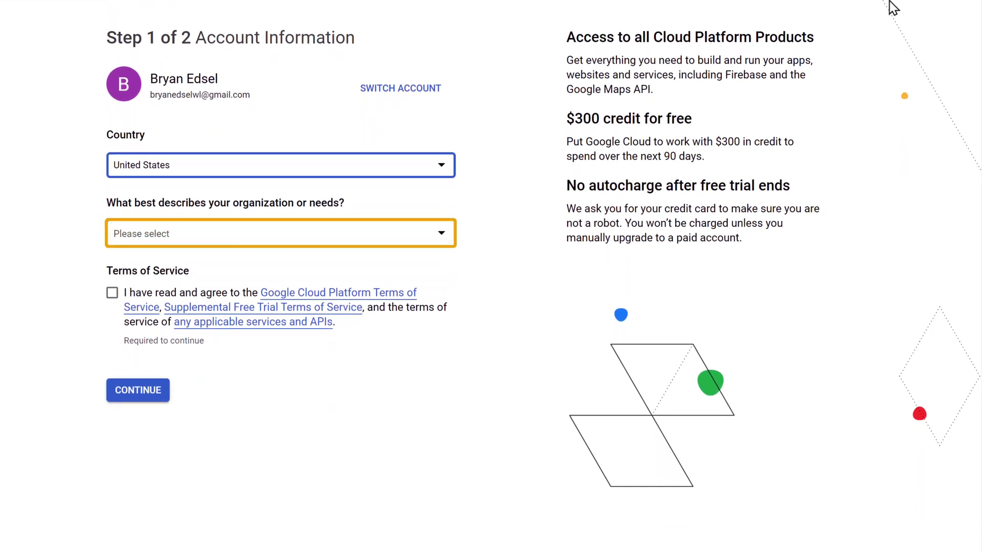
Set the organization type to Small company, accept the Terms of Service, and continue
left_click(433, 240)
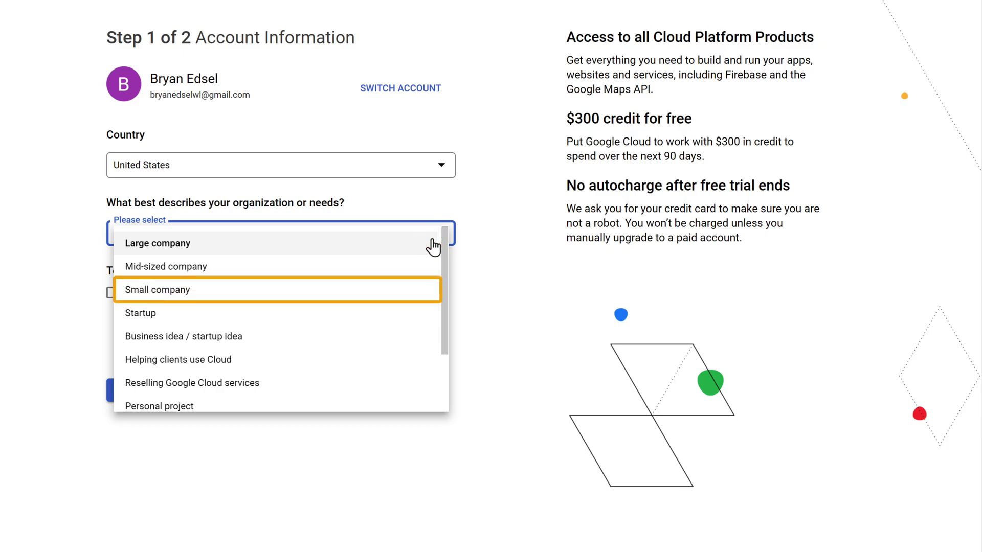
left_click(378, 284)
scroll(375, 294, "down", 2)
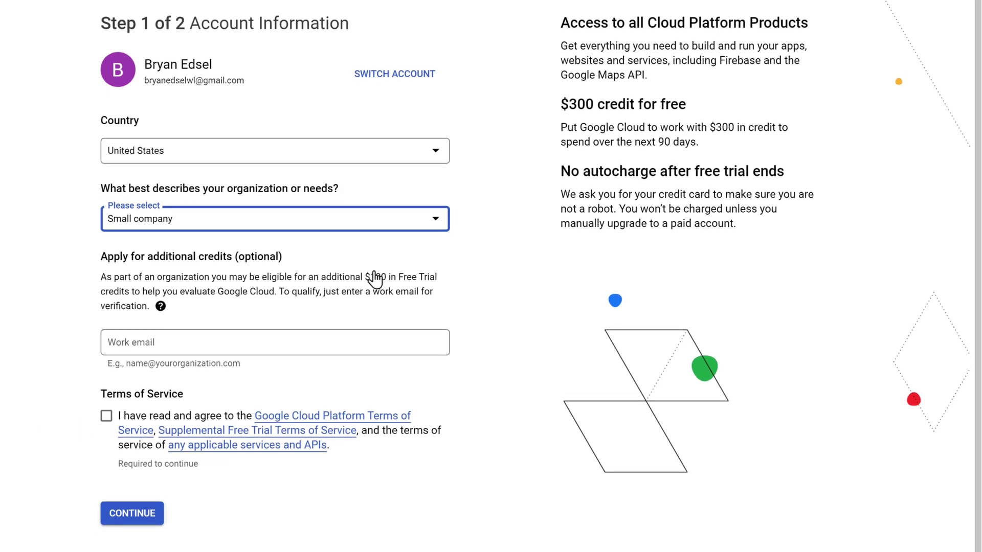
left_click(106, 364)
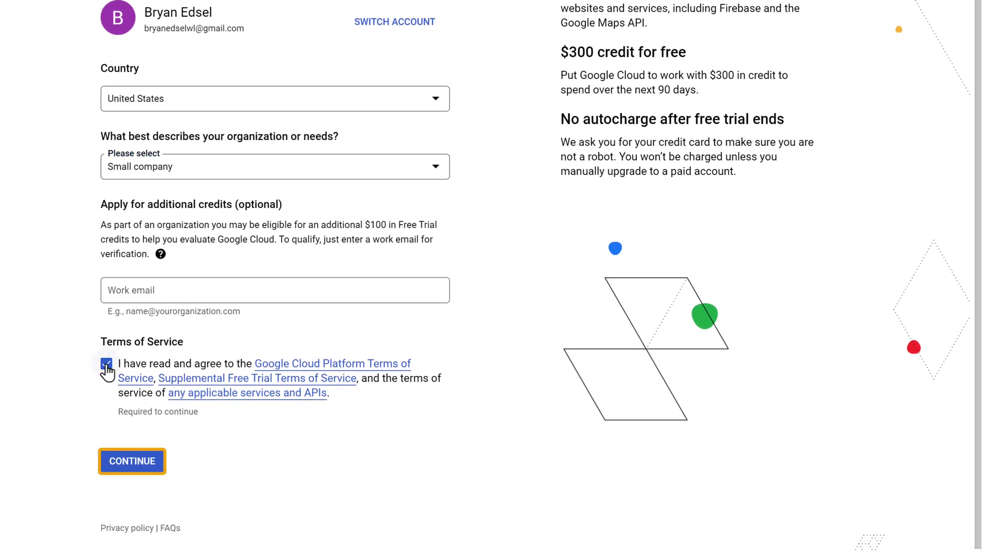
left_click(132, 467)
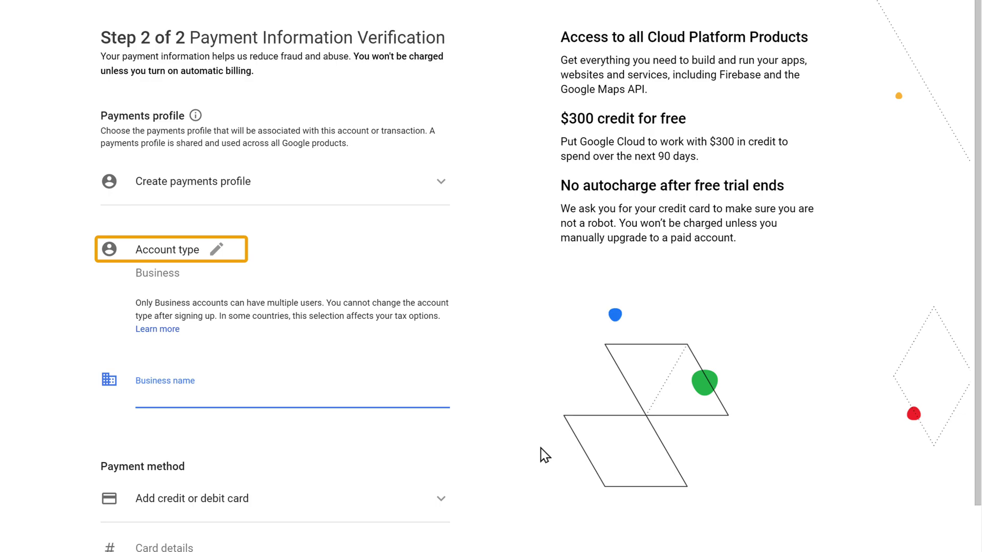
Change the account type to Individual
left_click(218, 251)
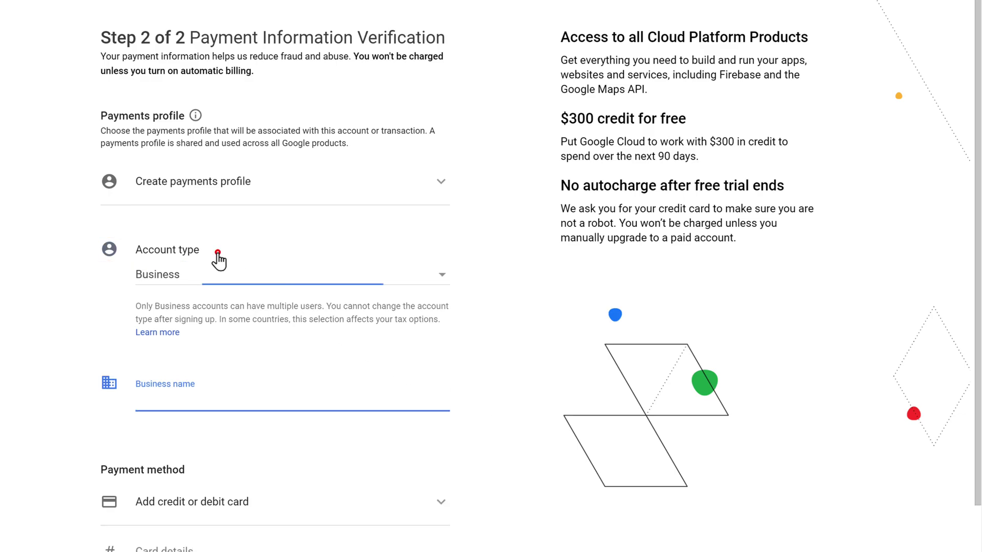
left_click(259, 284)
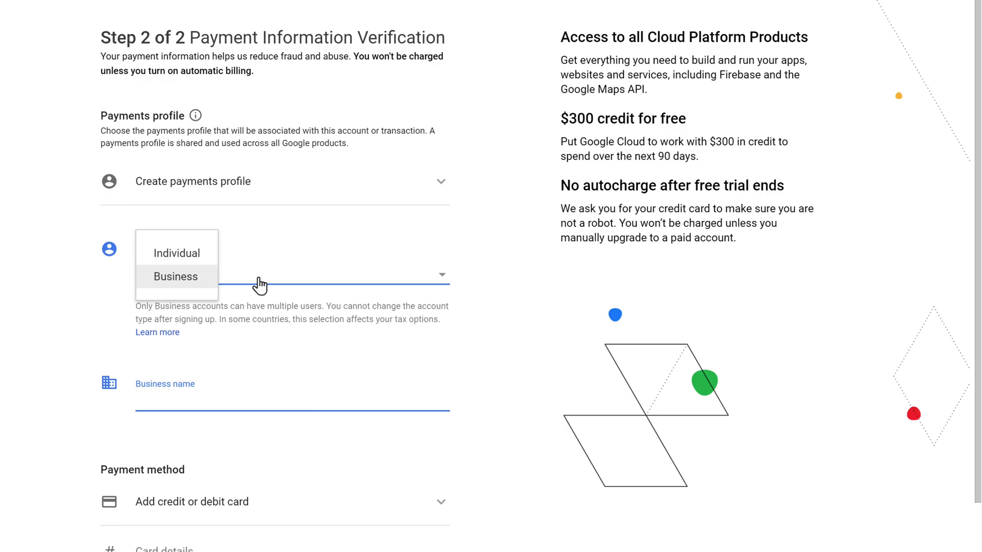
left_click(180, 251)
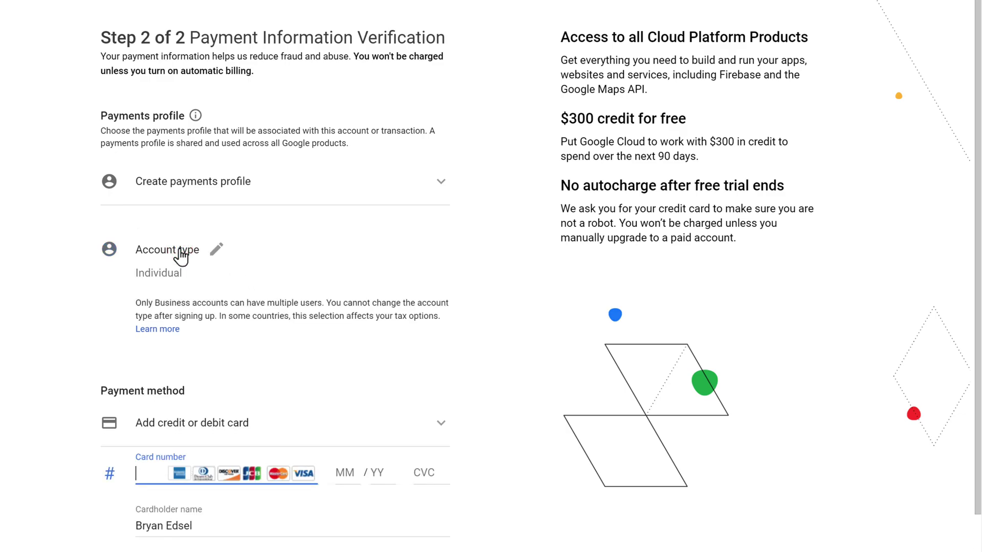
scroll(751, 291, "down", 3)
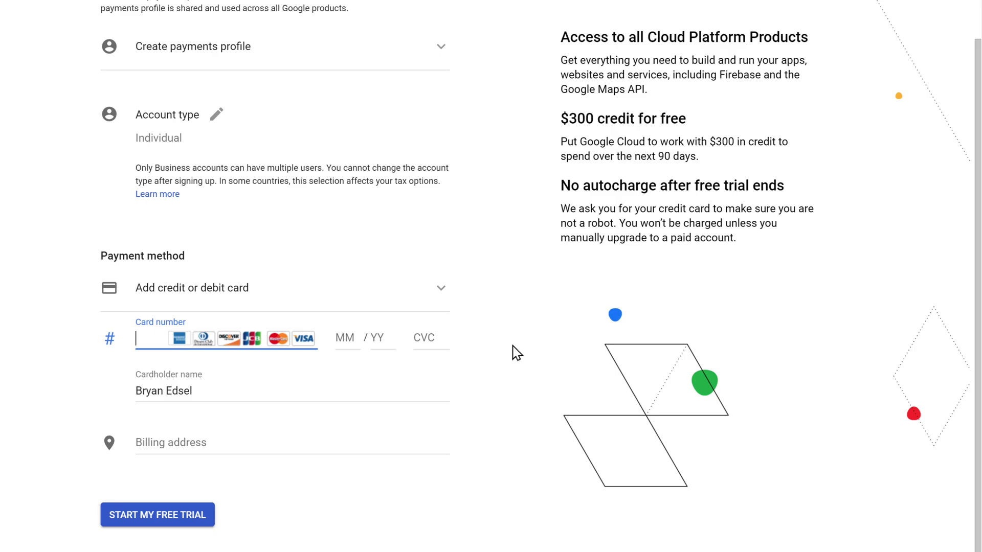
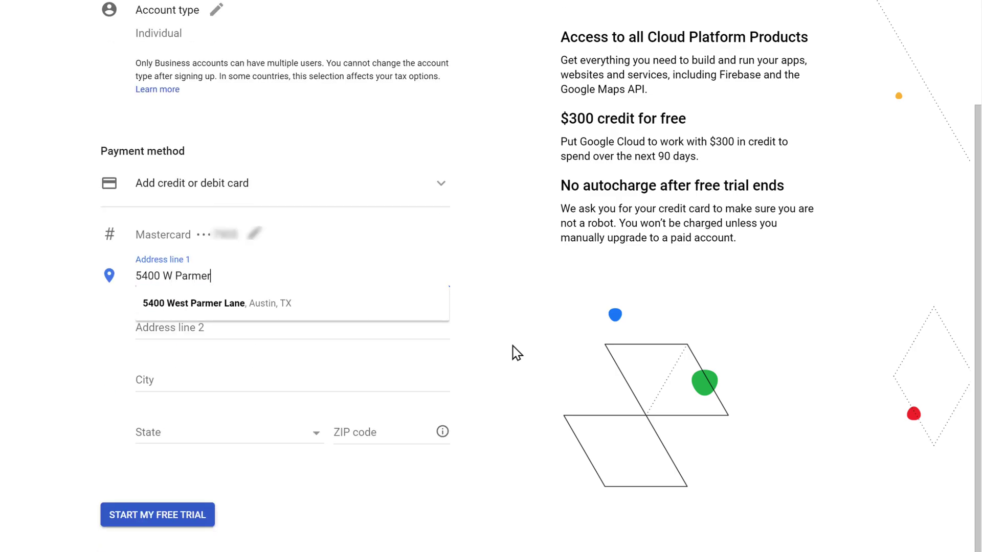
key("Tab")
key("Tab")
key("Tab")
key("Tab")
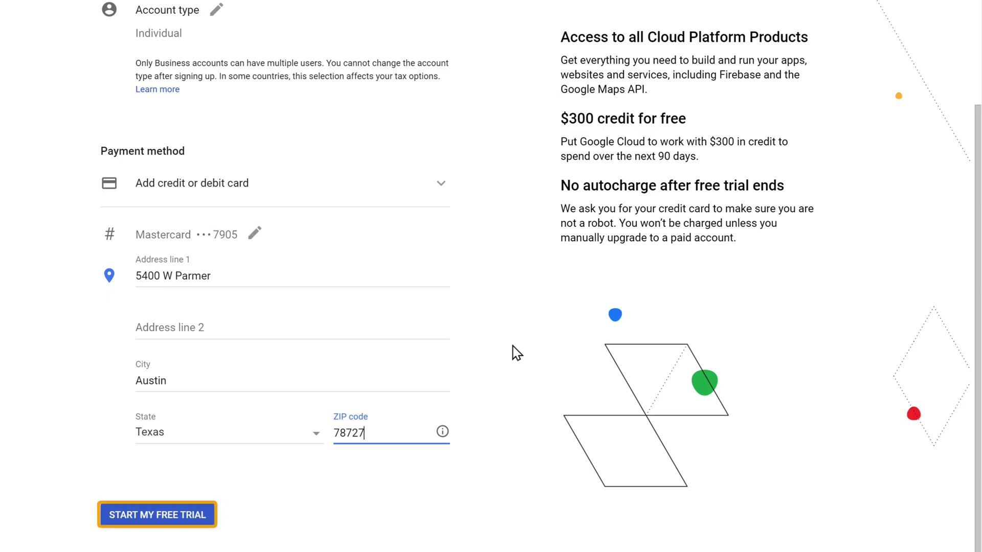
left_click(171, 512)
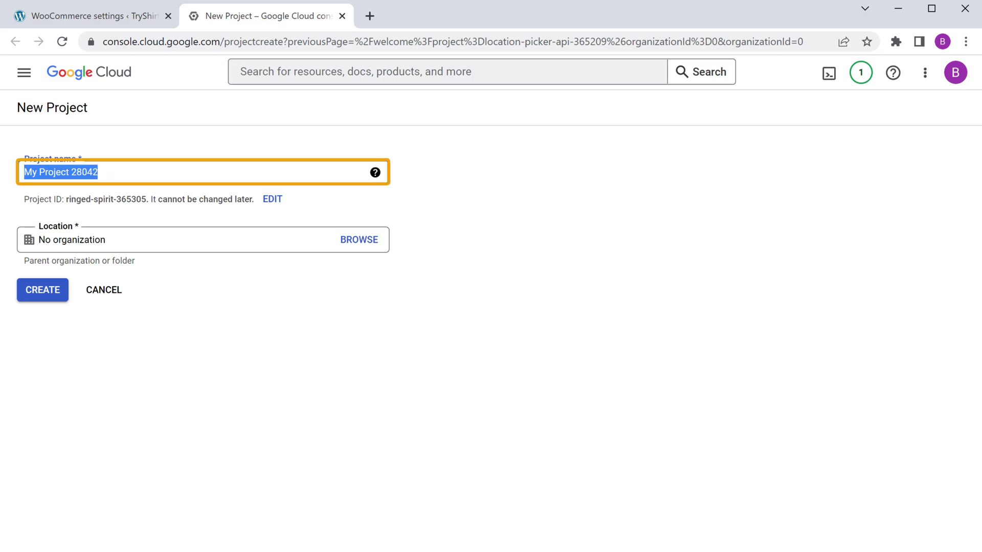
Name the project 'Location Picker API' and create it
type("Location Picker API")
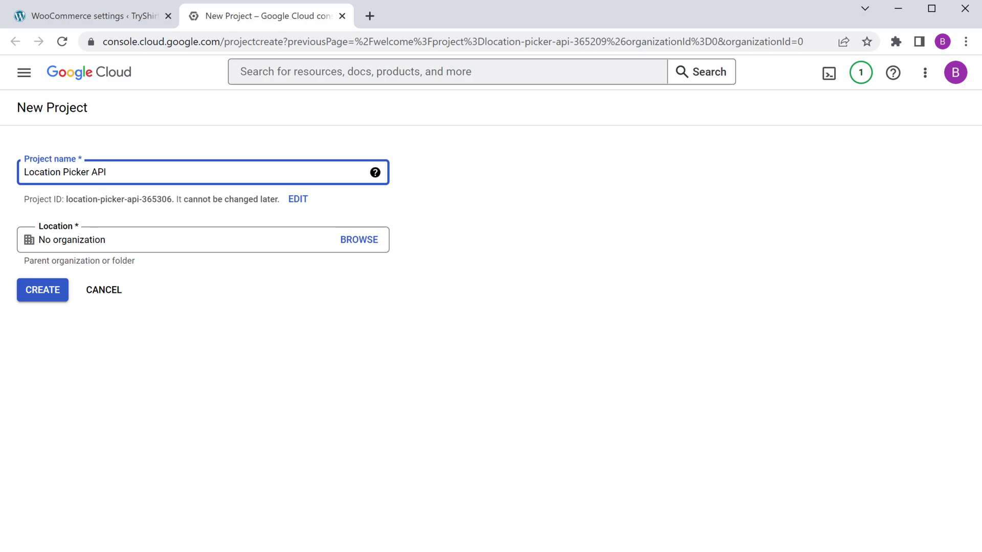
left_click(43, 295)
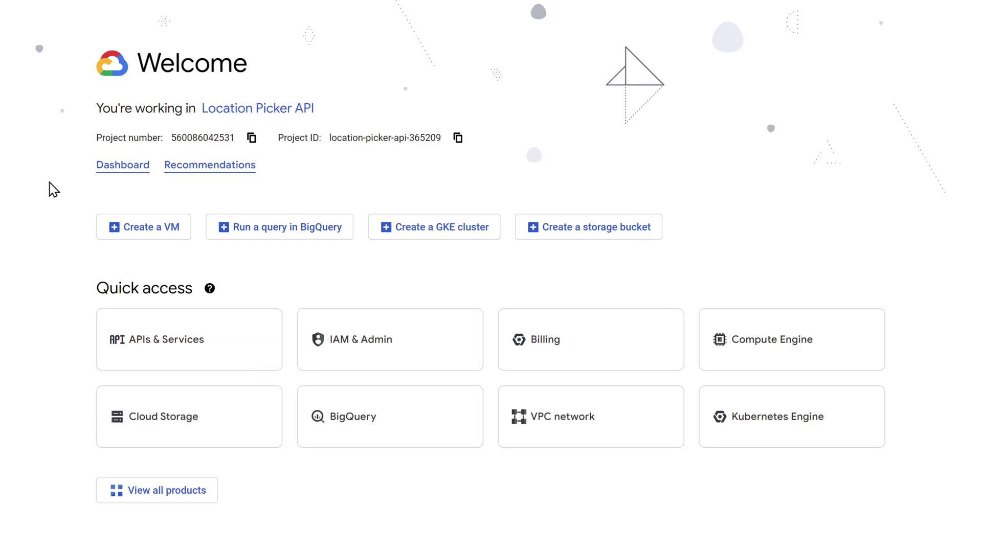
Enable the Maps JavaScript API from the APIs & Services library
left_click(163, 353)
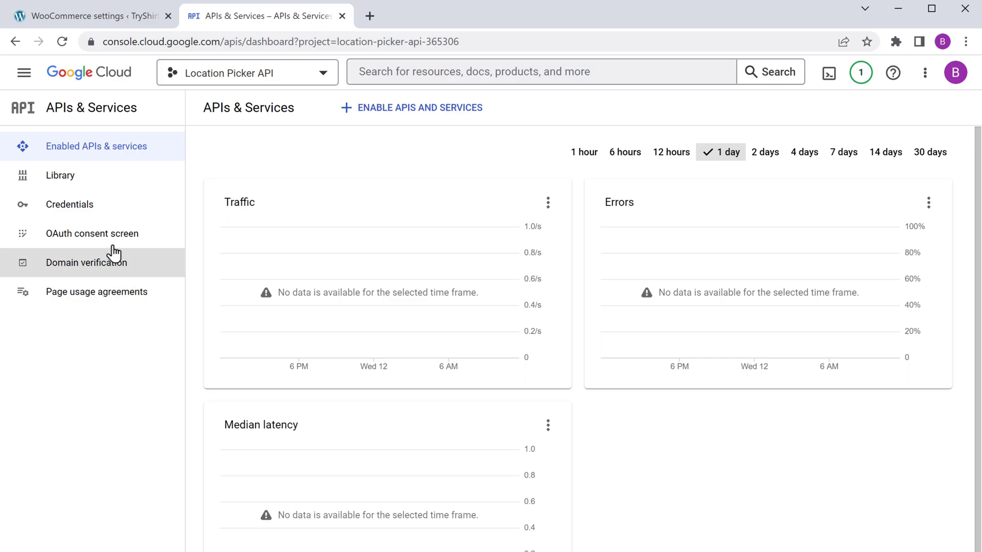
left_click(110, 192)
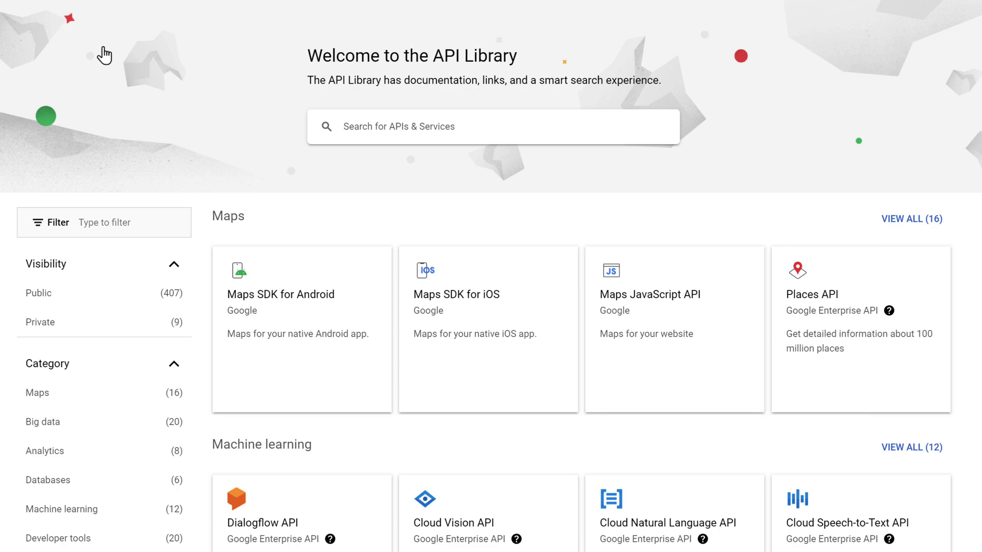
left_click(660, 347)
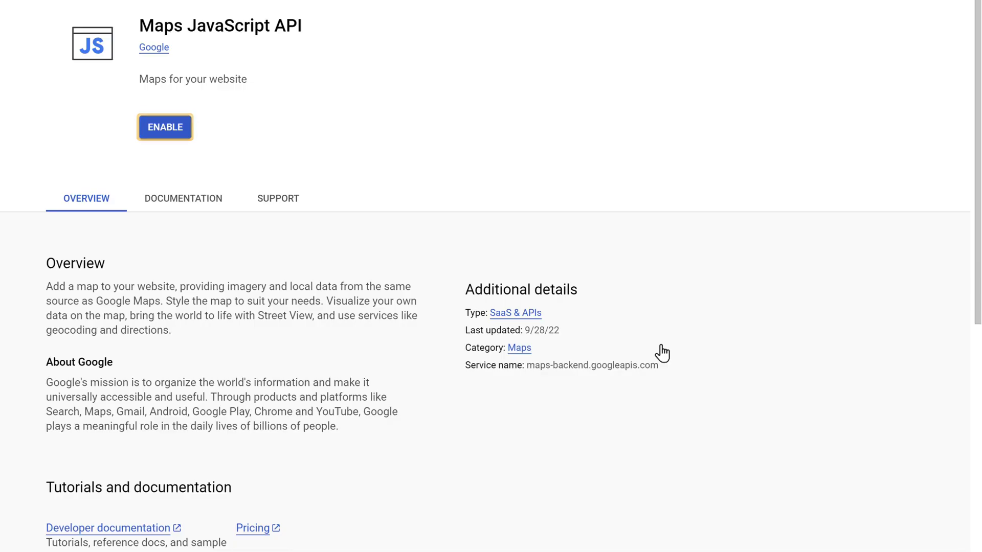
left_click(170, 135)
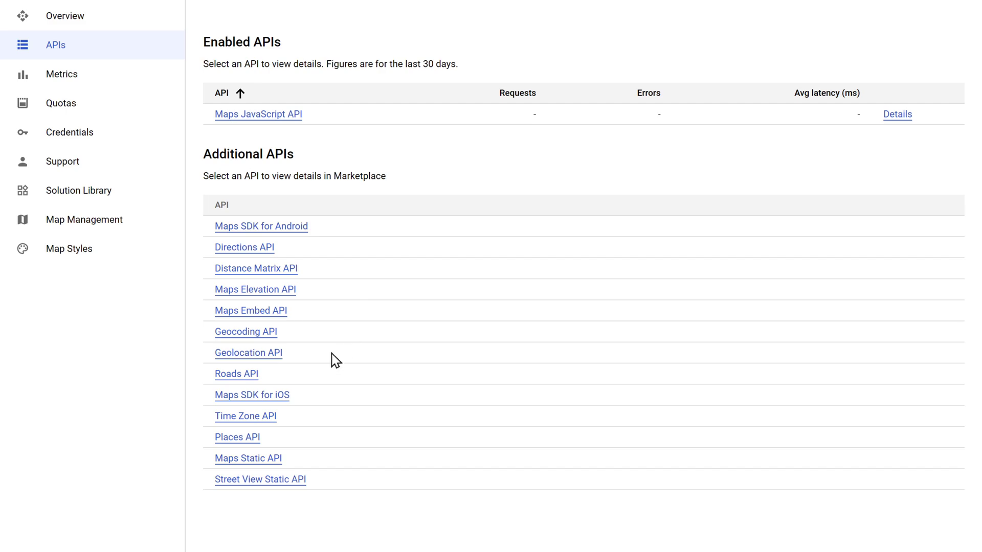
Enable the Maps Static API and the Geocoding API
left_click(249, 459)
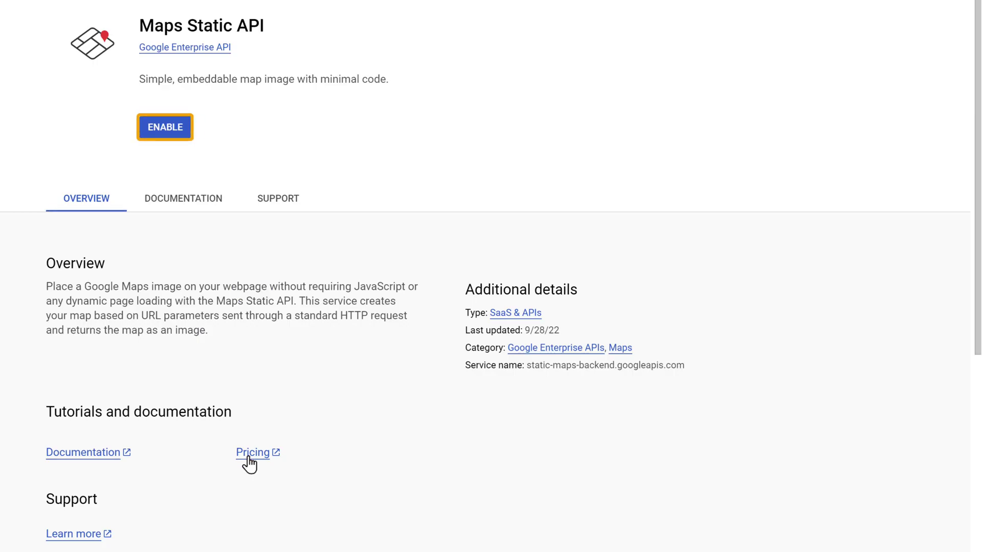
left_click(164, 127)
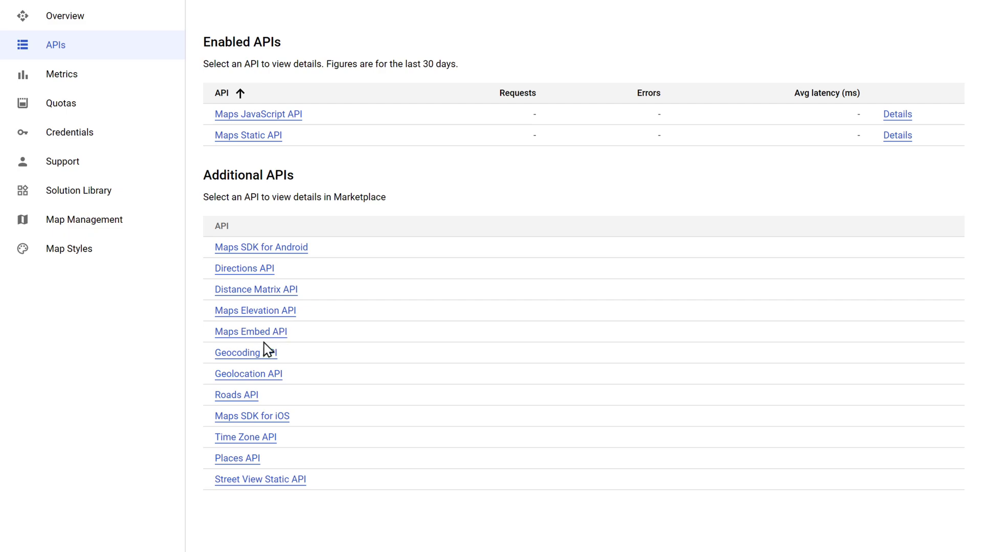
left_click(246, 355)
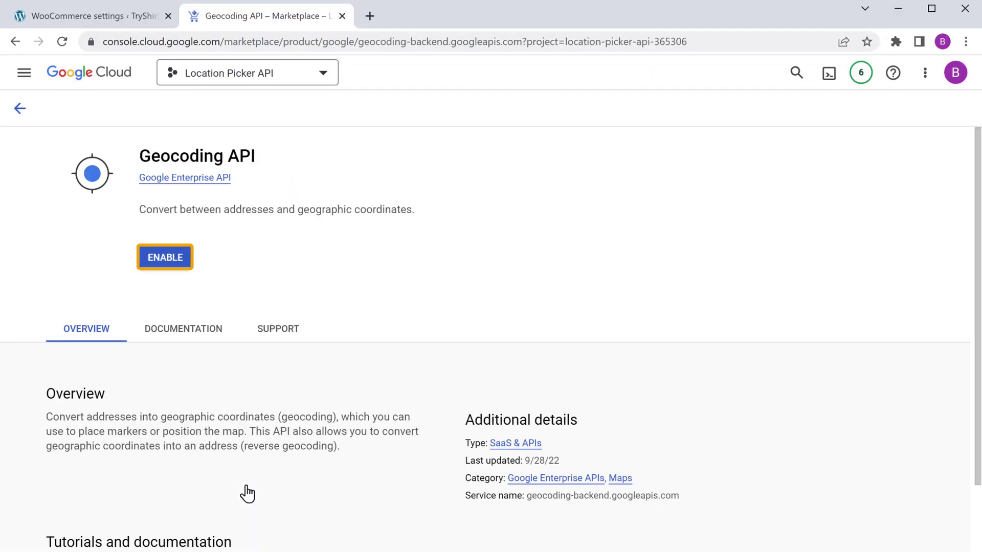
left_click(164, 260)
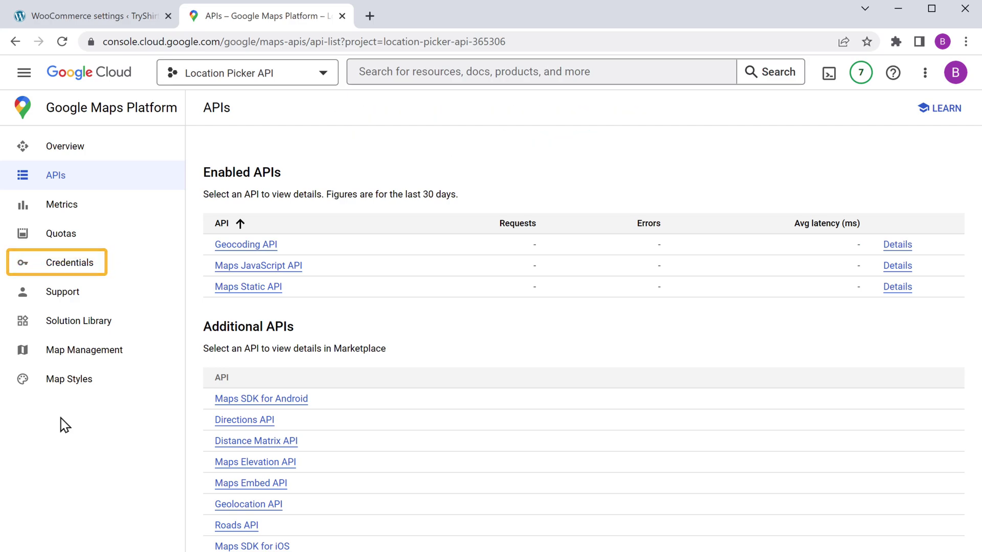
Create a new API key under Credentials, copy it, and return to the WooCommerce tab
left_click(101, 274)
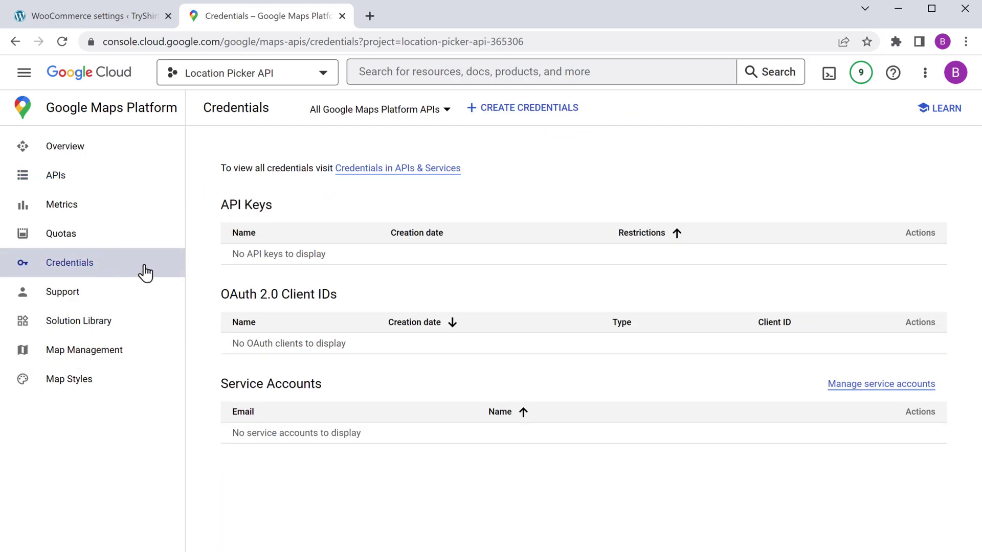
left_click(520, 109)
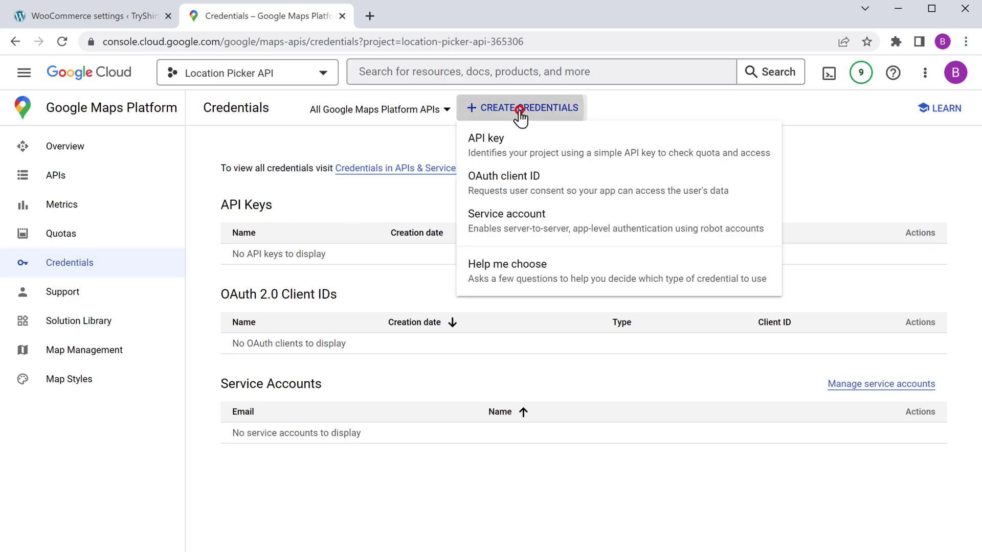
left_click(552, 144)
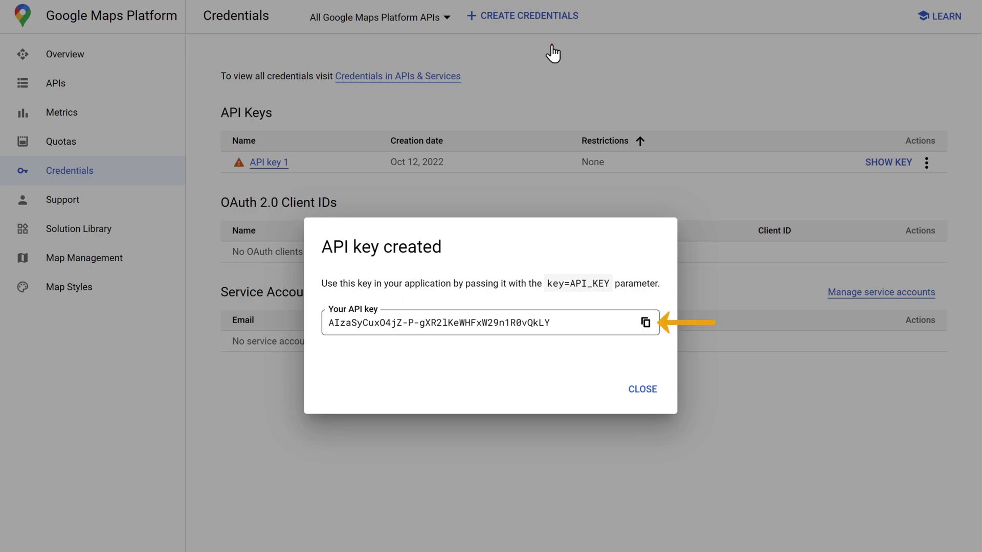
left_click(645, 322)
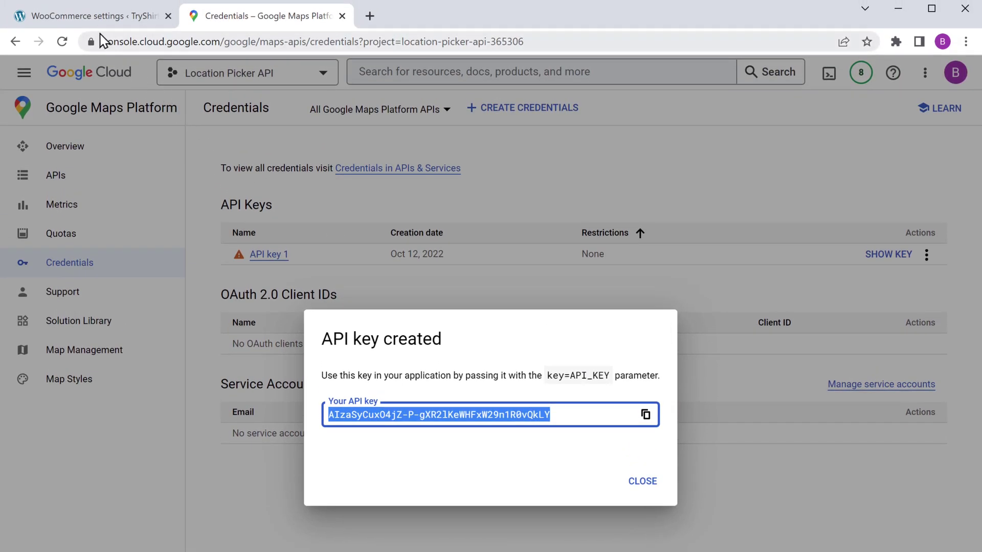
left_click(89, 17)
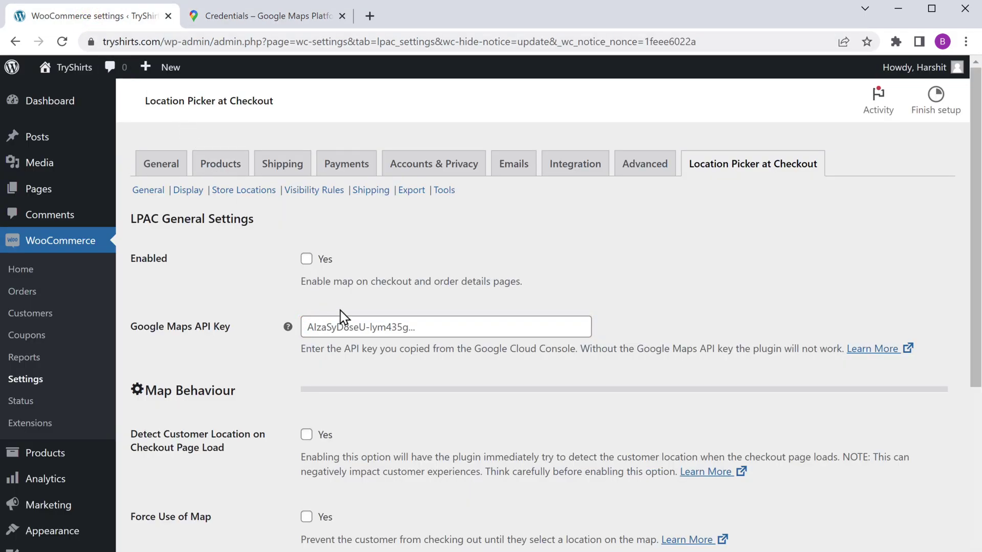
Paste the copied key into the Google Maps API Key field and enable the map on checkout
left_click(350, 322)
right_click(351, 322)
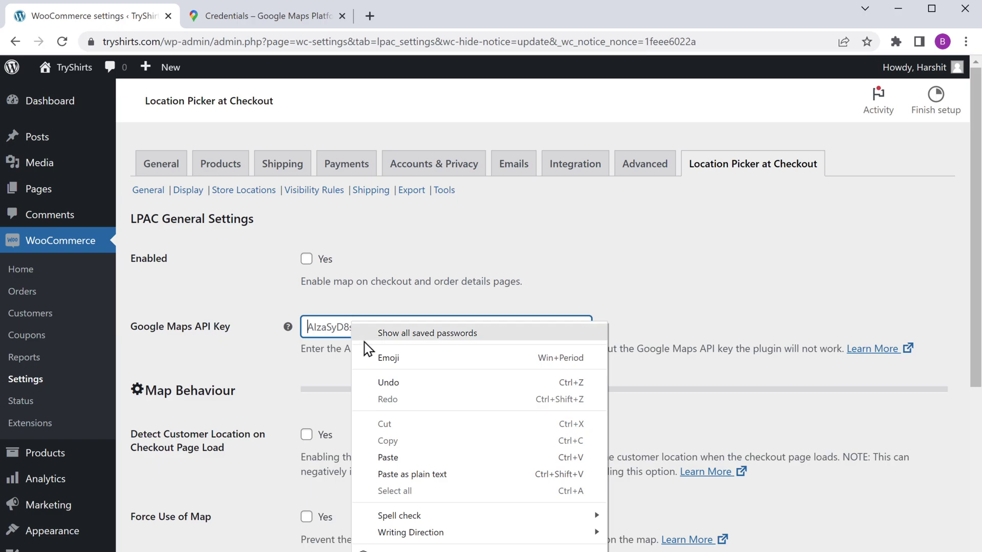
left_click(440, 453)
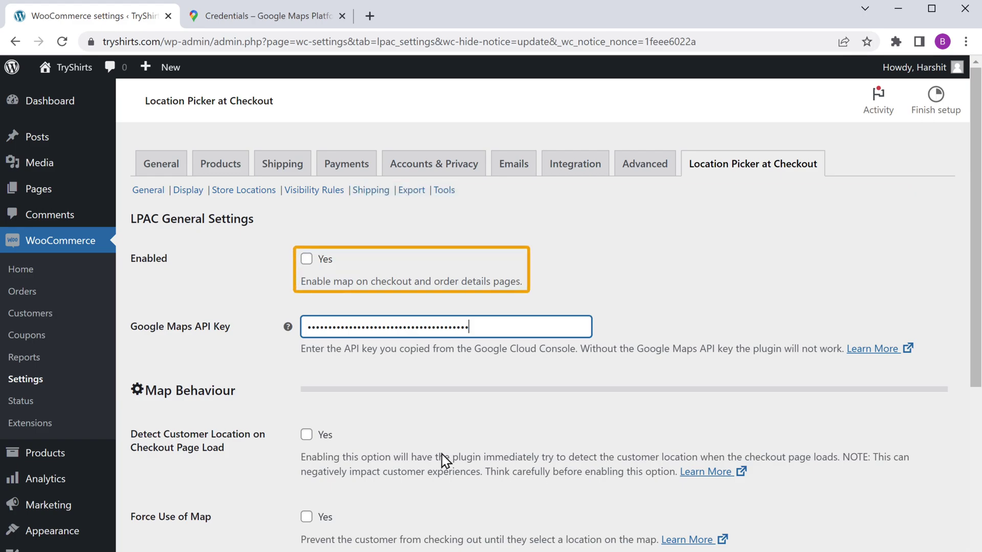
left_click(306, 259)
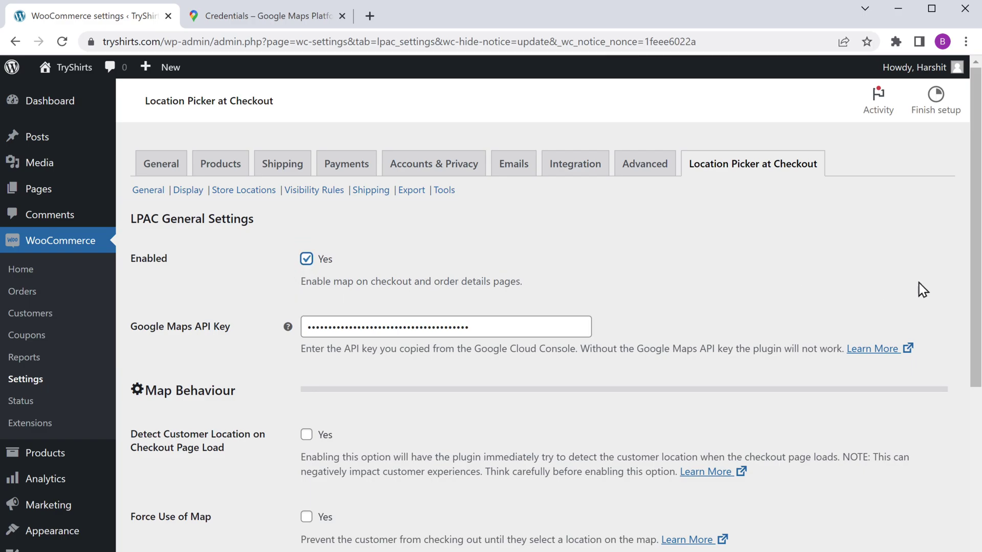
left_click_drag(976, 224, 975, 486)
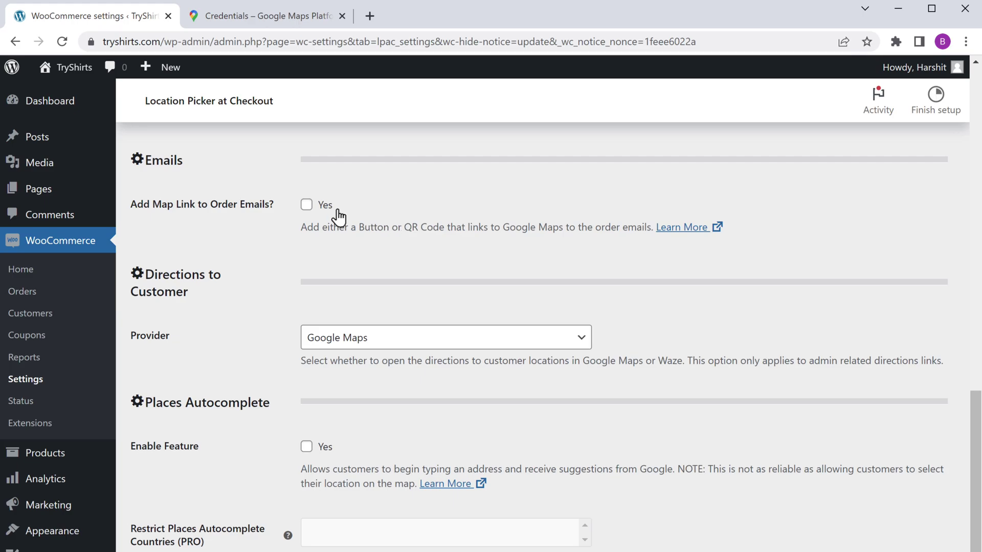
Enable order-email map links as a Button for the New Order (Admin) email
left_click(306, 205)
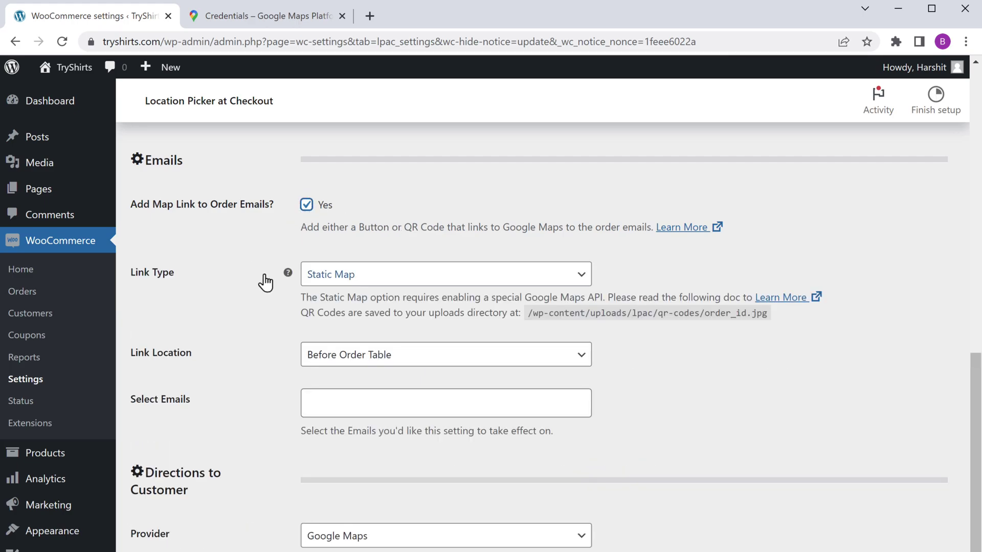
left_click(373, 286)
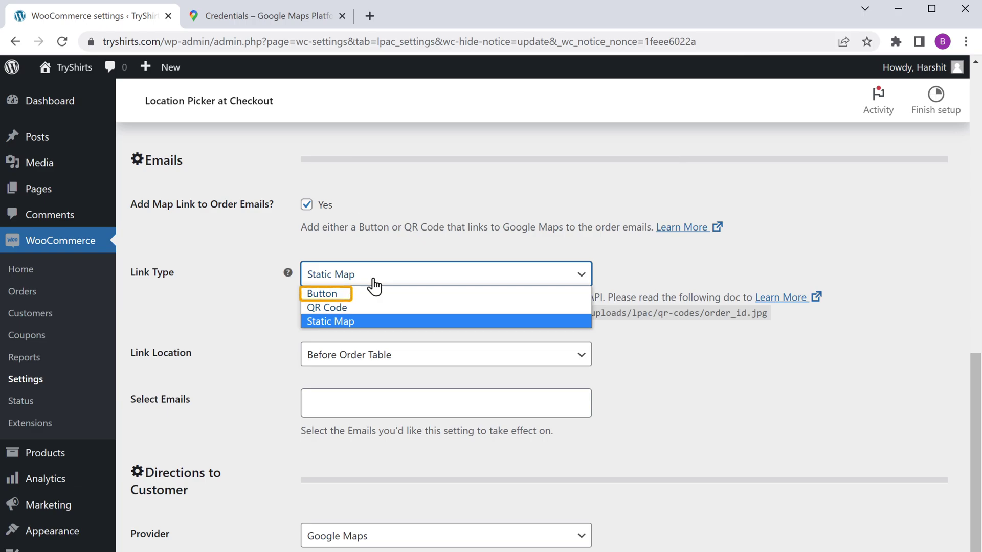
left_click(375, 296)
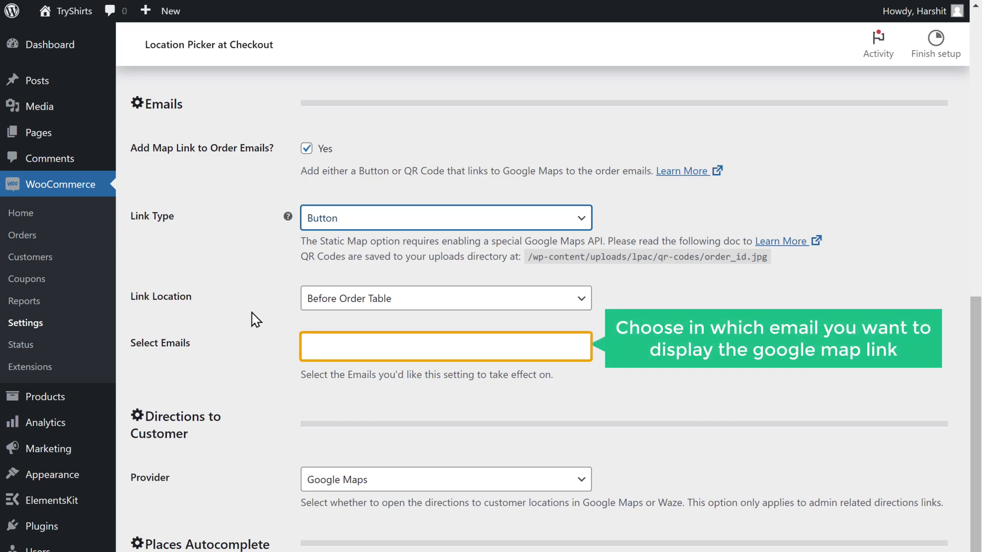
left_click(342, 348)
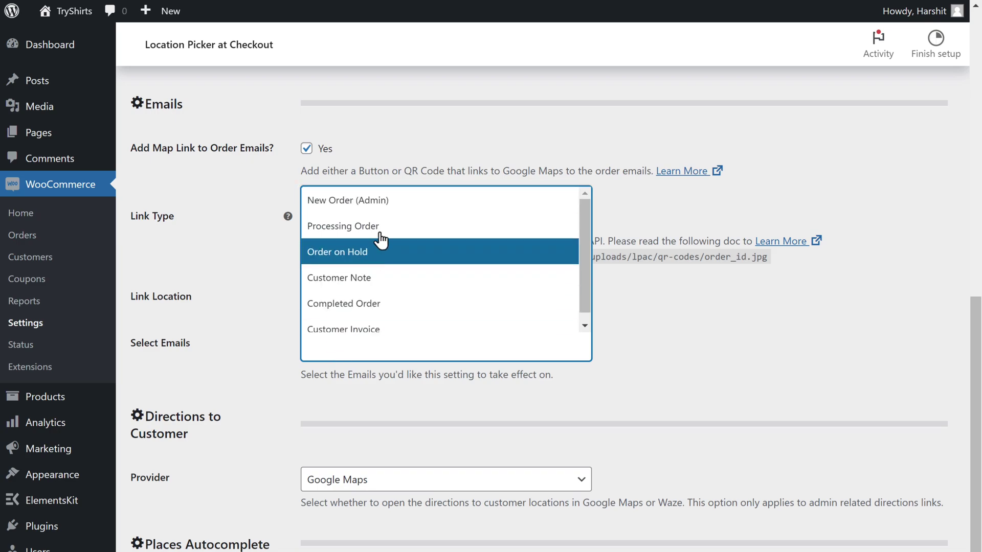
left_click(392, 207)
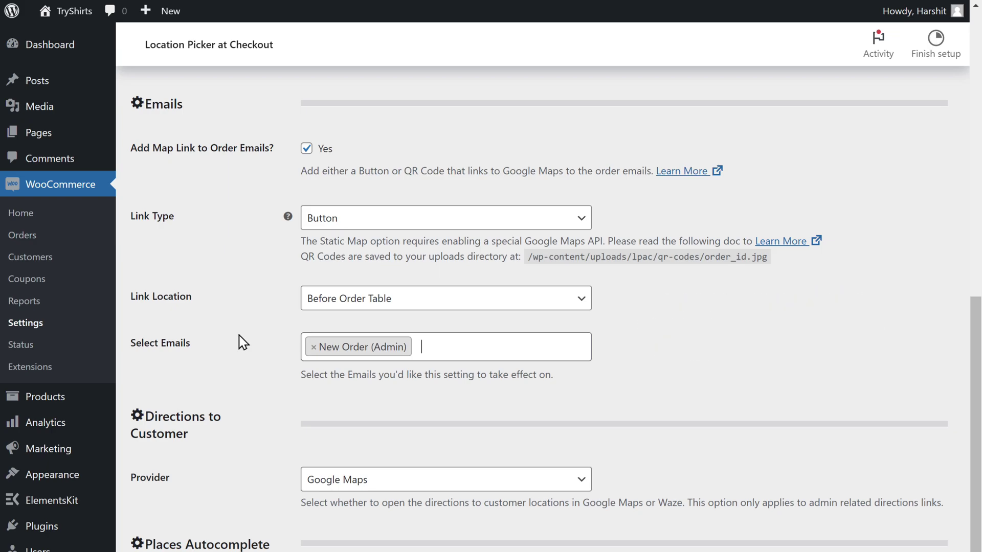
Enable the Places Autocomplete feature and save the settings
scroll(462, 302, "down", 5)
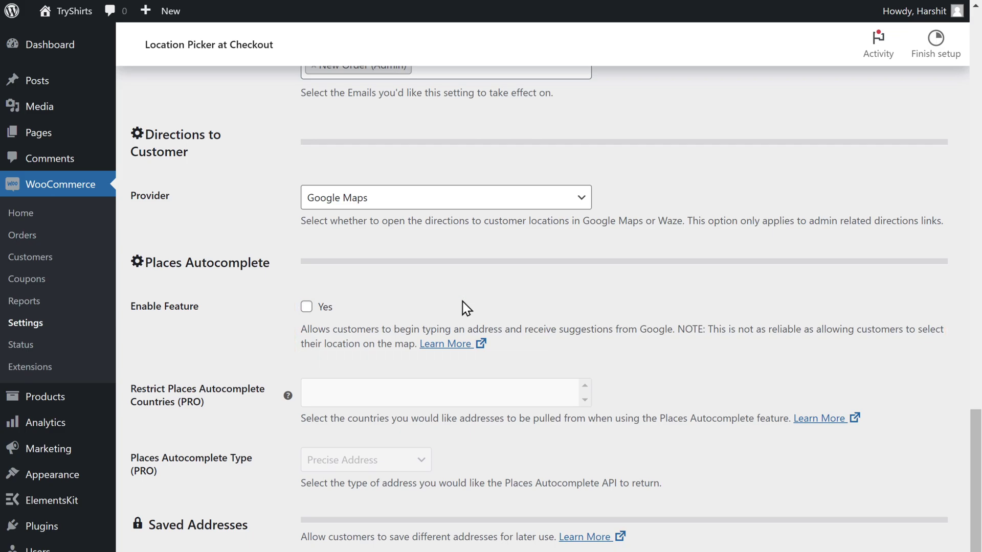
left_click(307, 306)
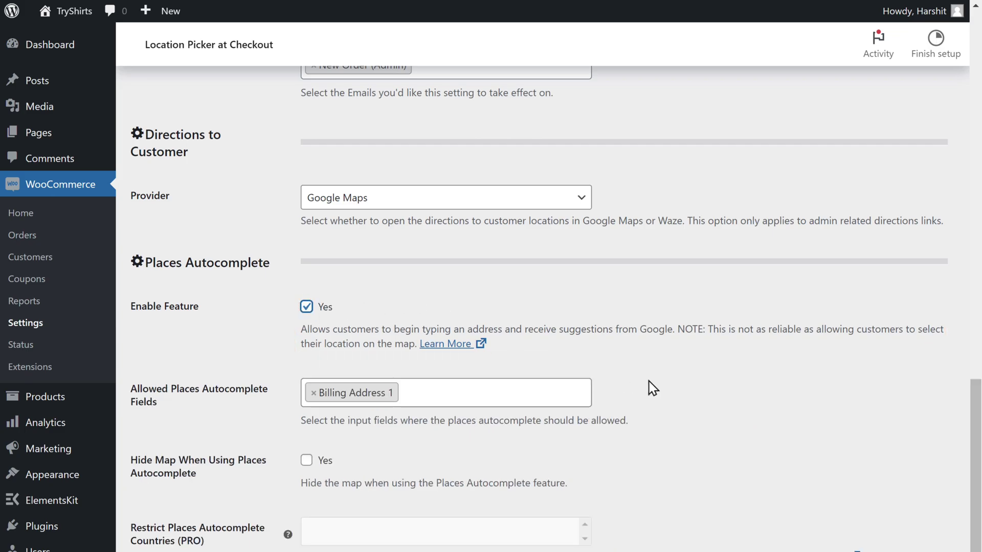
scroll(976, 376, "down", 2)
scroll(976, 376, "down", 4)
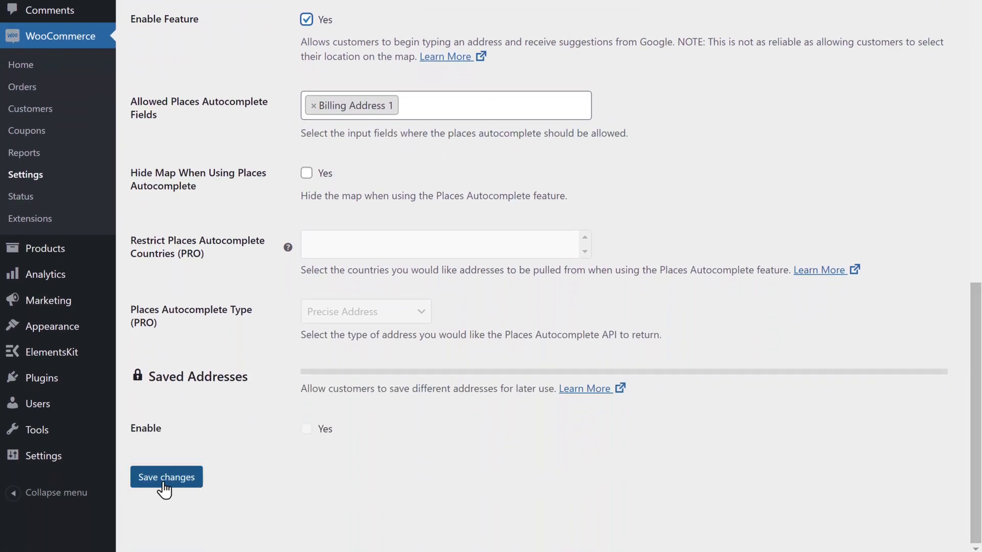
left_click(163, 484)
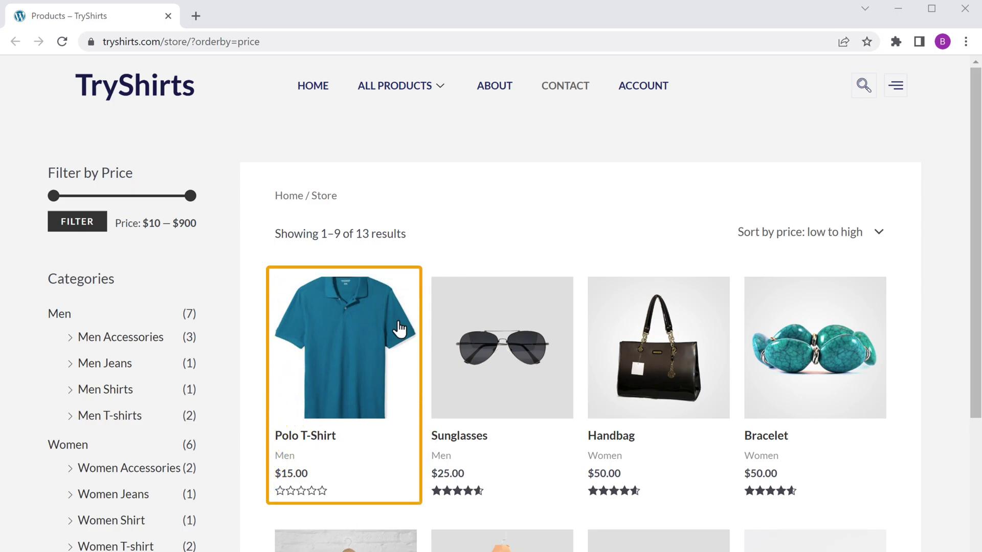
Add one Polo T-Shirt ($15.00) to the TryShirts cart from its product page
left_click(333, 378)
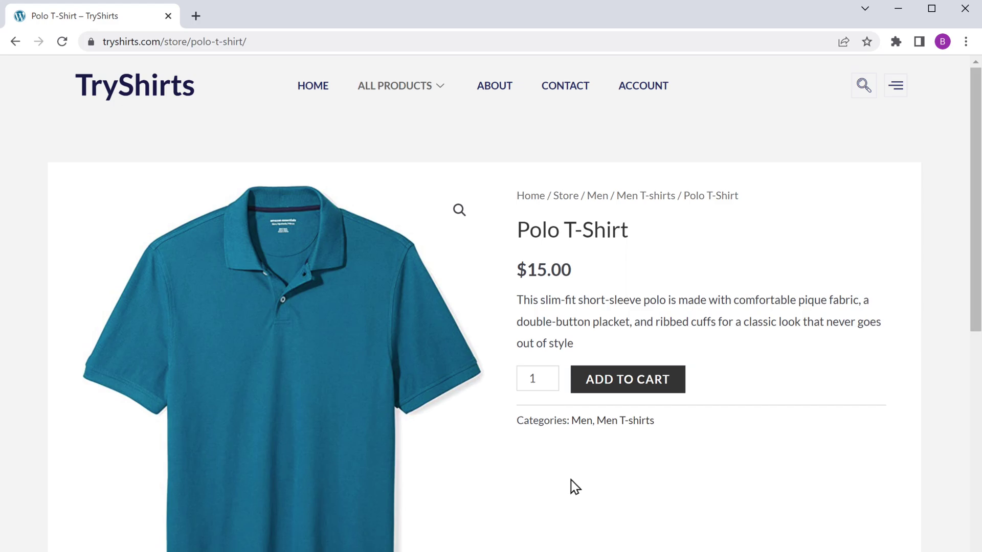
left_click(629, 388)
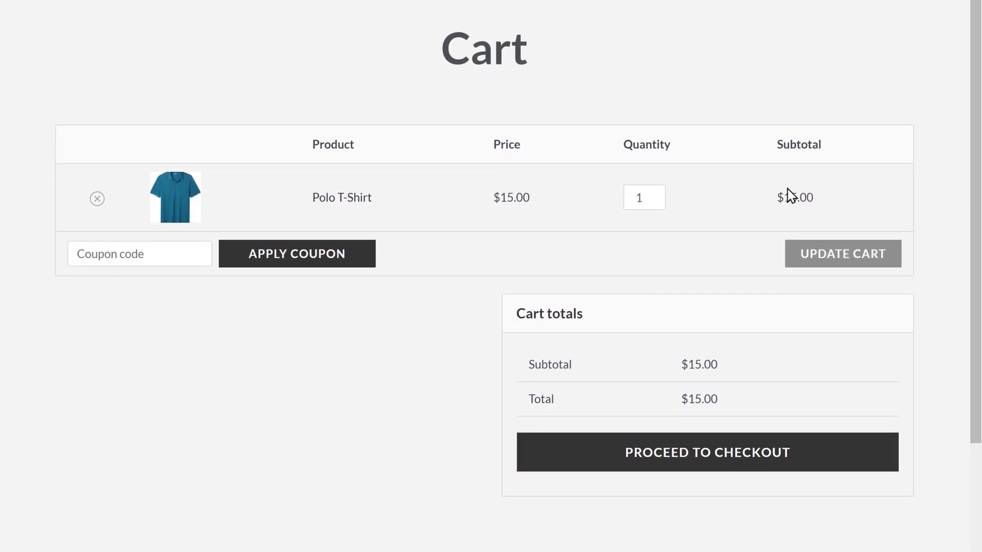
At checkout, detect the current location on the map and drag the marker to the delivery spot
left_click(683, 452)
scroll(905, 410, "down", 5)
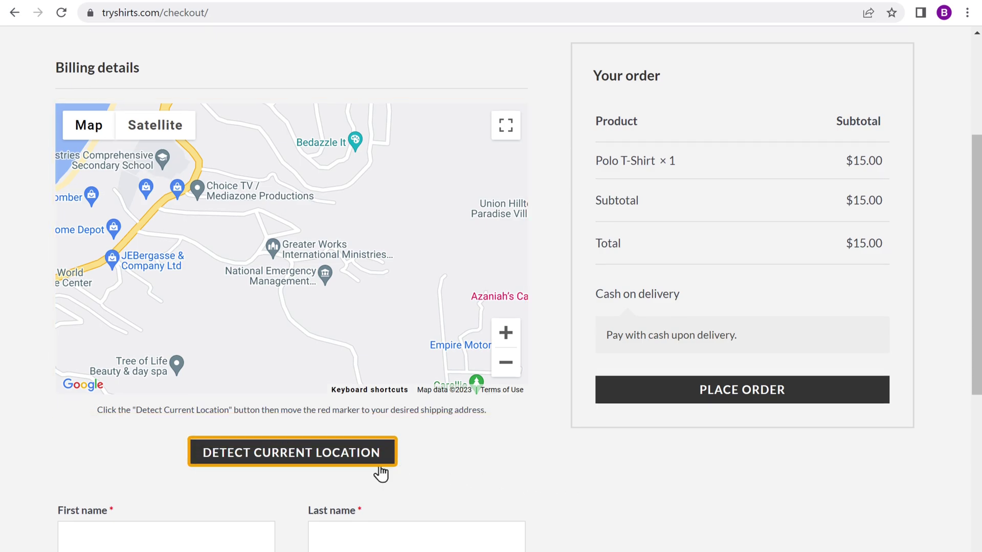
left_click(286, 458)
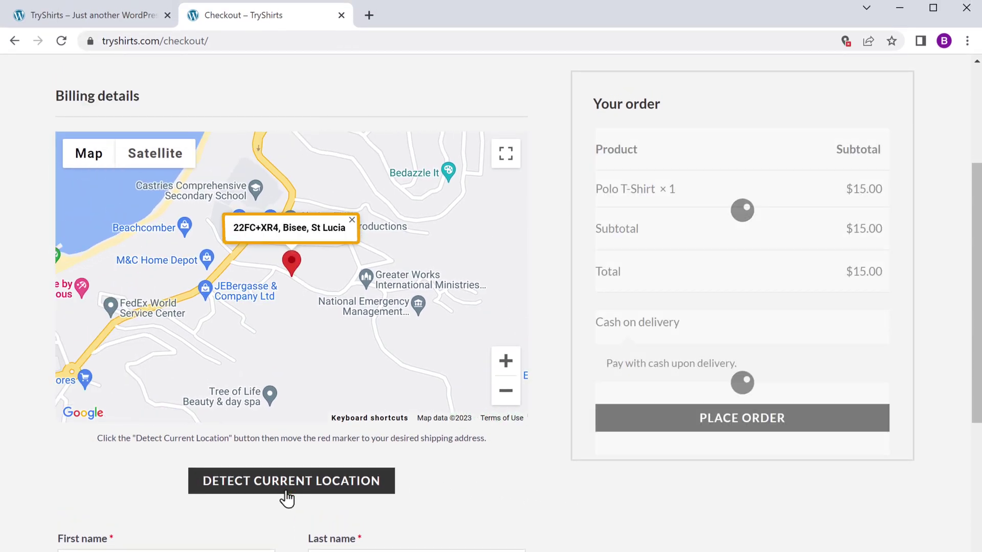
scroll(563, 508, "down", 3)
scroll(582, 498, "down", 5)
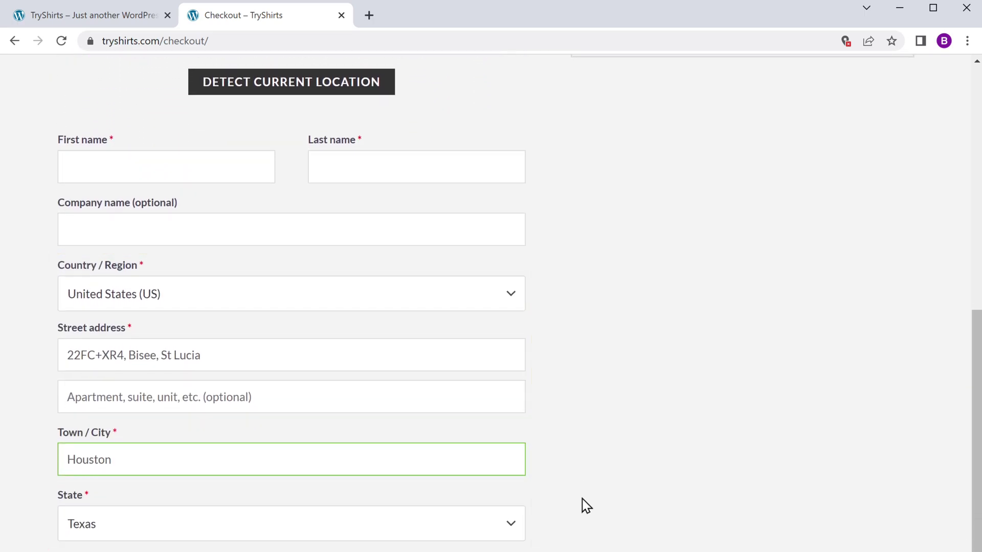
scroll(581, 498, "up", 8)
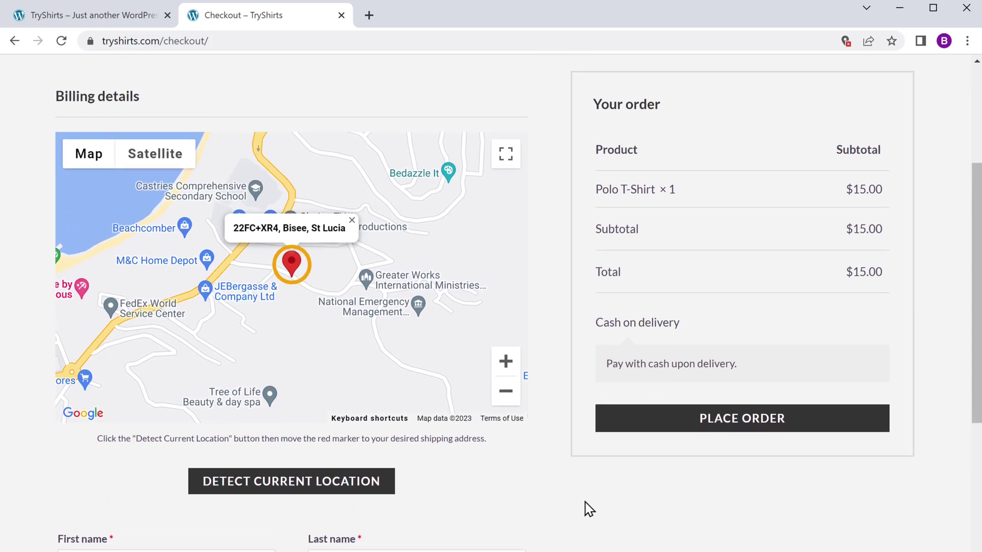
left_click_drag(293, 283, 392, 260)
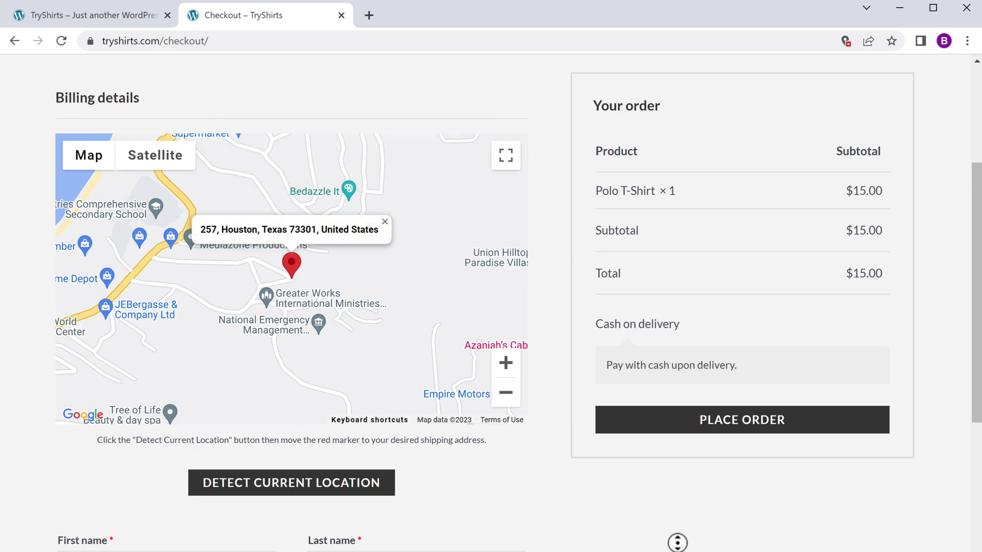
scroll(491, 307, "down", 8)
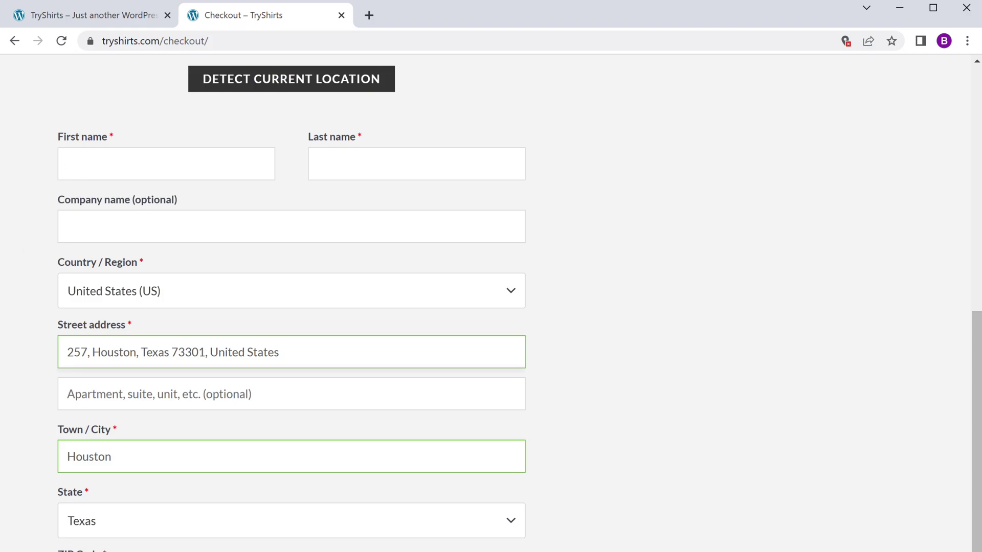
Enter the customer's name, phone number and e-mail in billing details, then place the order
key("Tab")
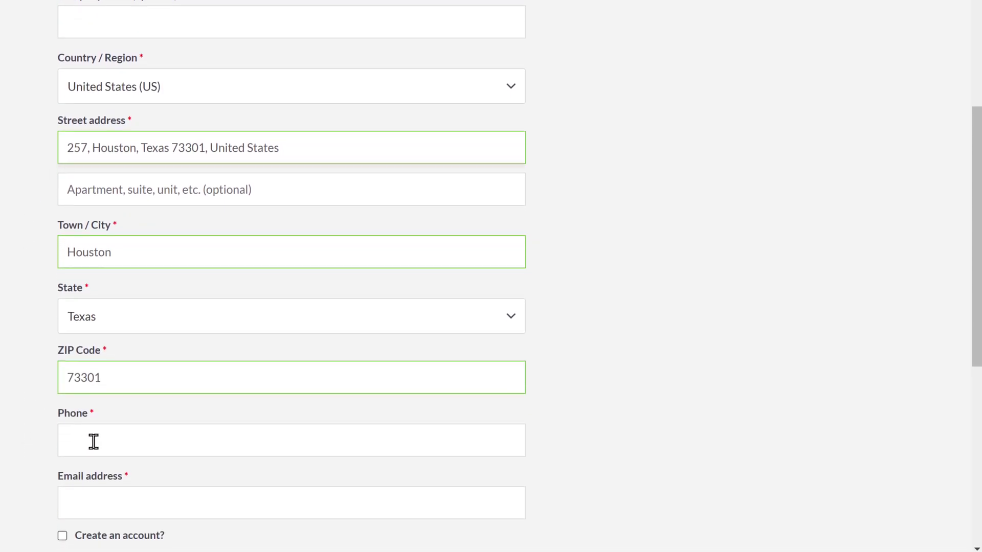
type("+12025550139")
key("Tab")
scroll(138, 512, "up", 7)
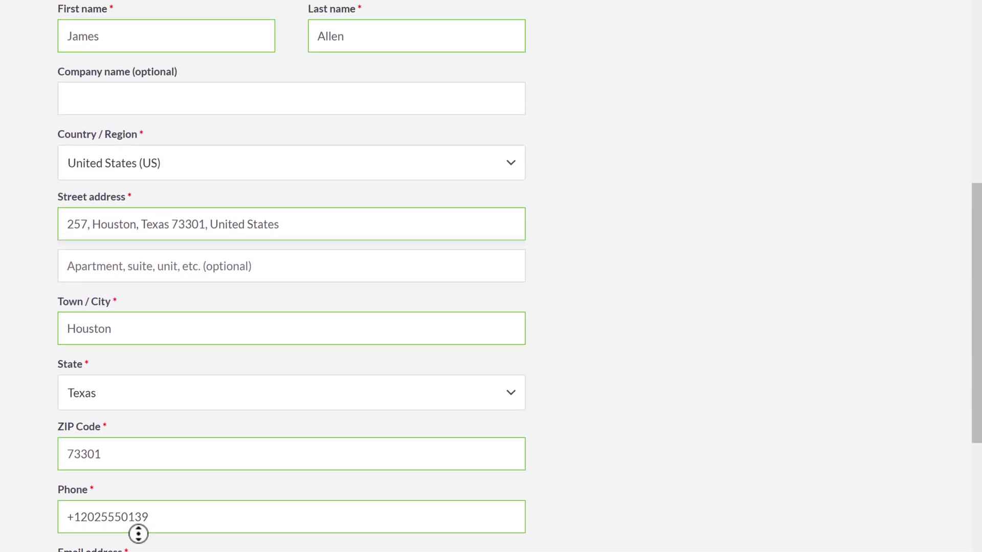
scroll(601, 481, "up", 5)
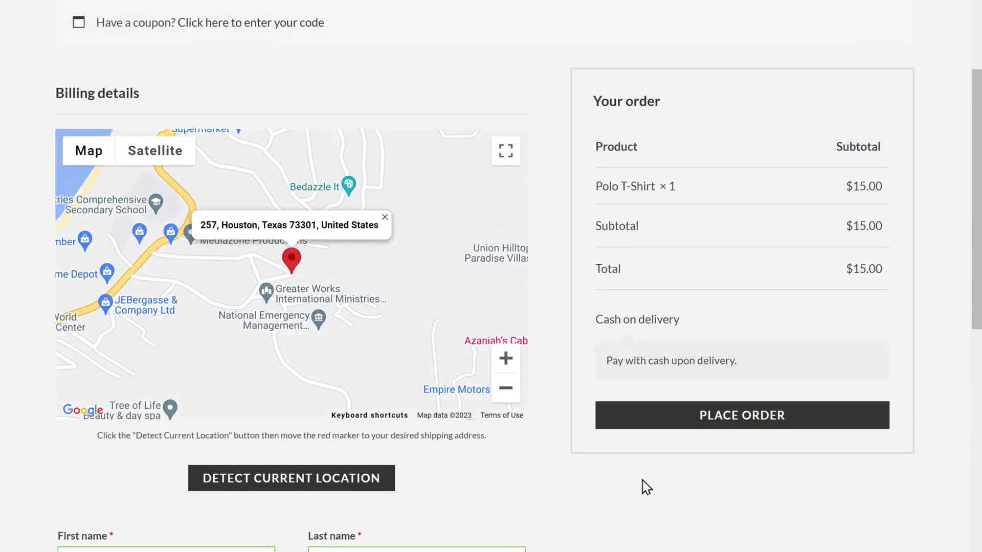
left_click(739, 417)
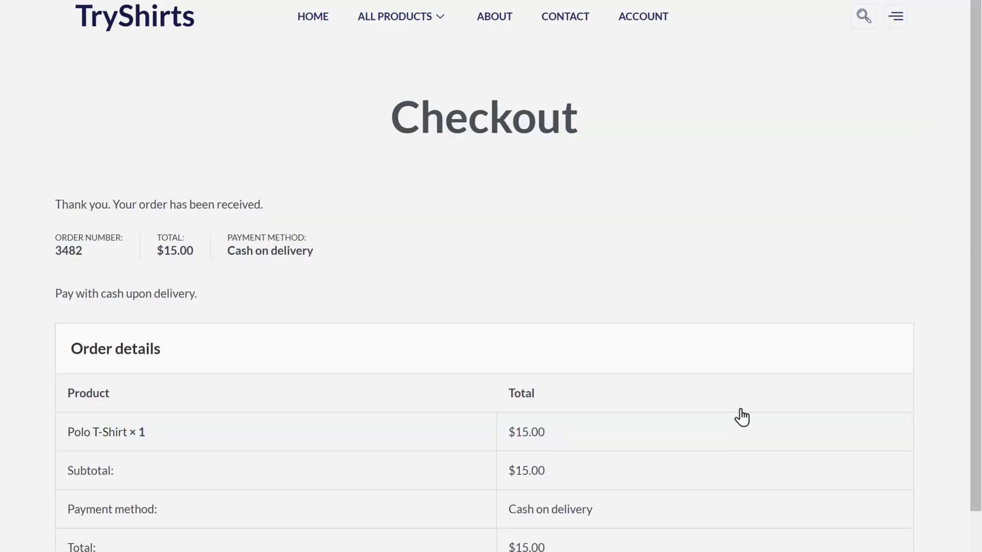
Scroll the order-received page to review Polo T-Shirt × 1, cash on delivery, $15.00 total
scroll(740, 366, "down", 2)
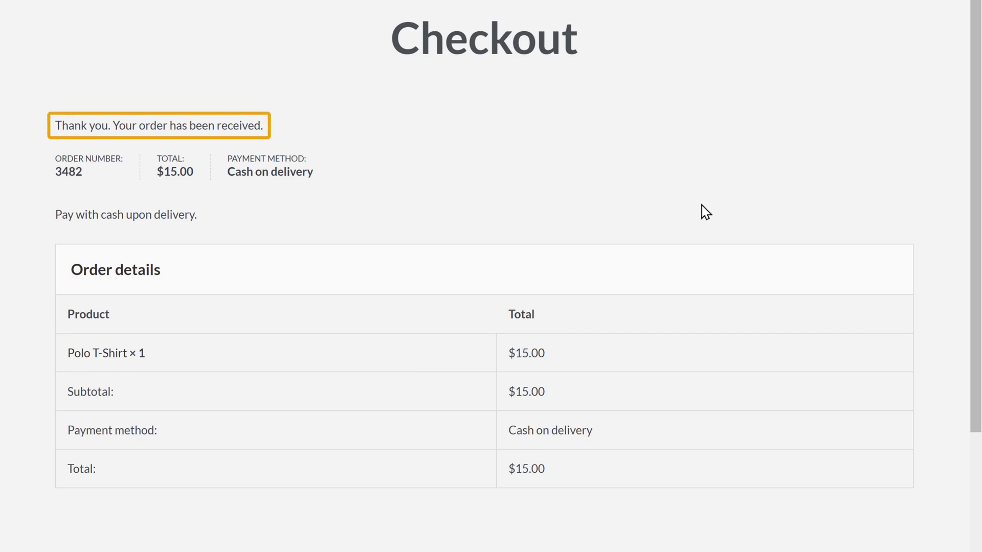